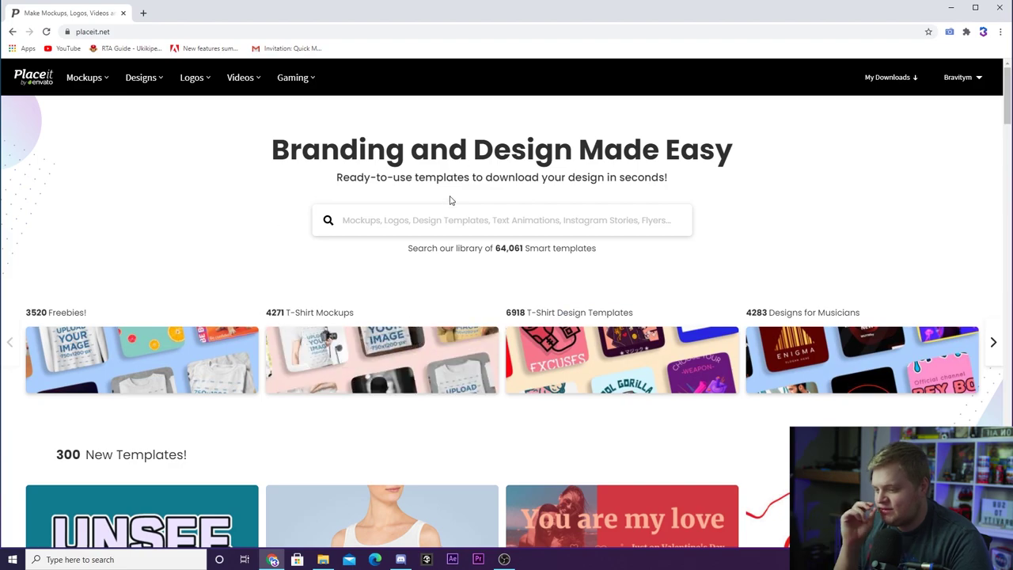
Open the YouTube video templates gallery and preview several intro thumbnails
mouse_move(247, 82)
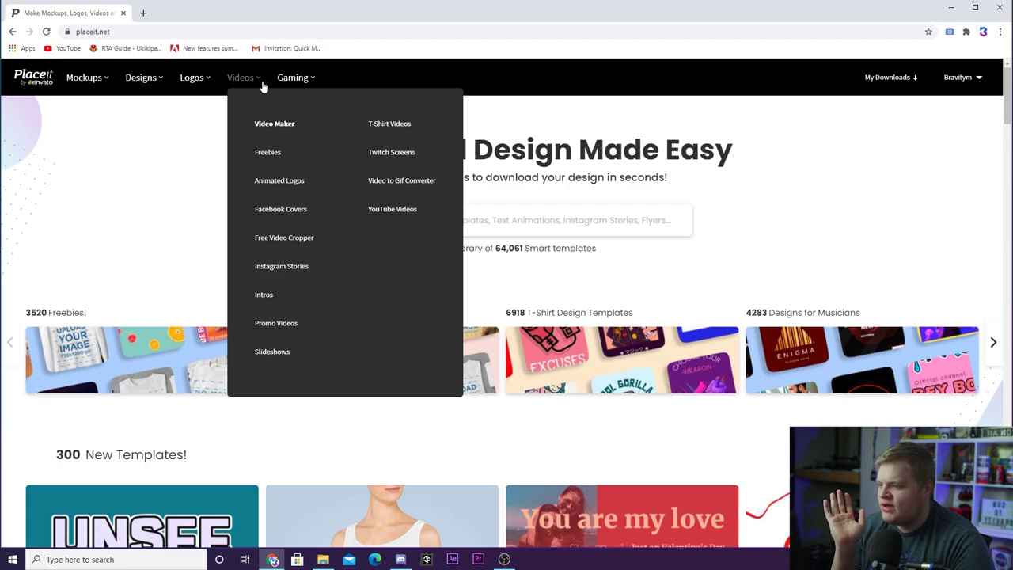
left_click(403, 209)
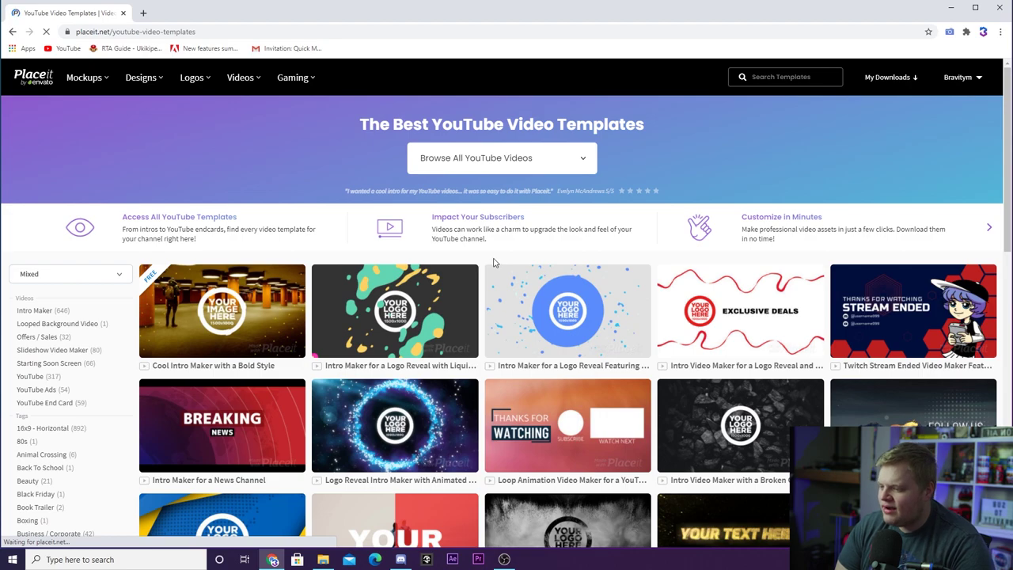
mouse_move(391, 310)
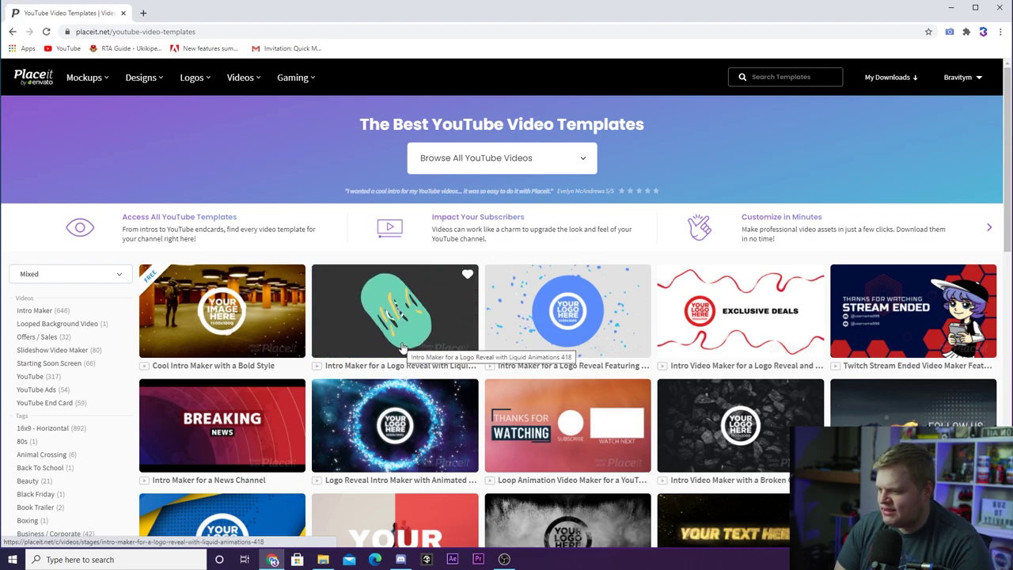
mouse_move(422, 430)
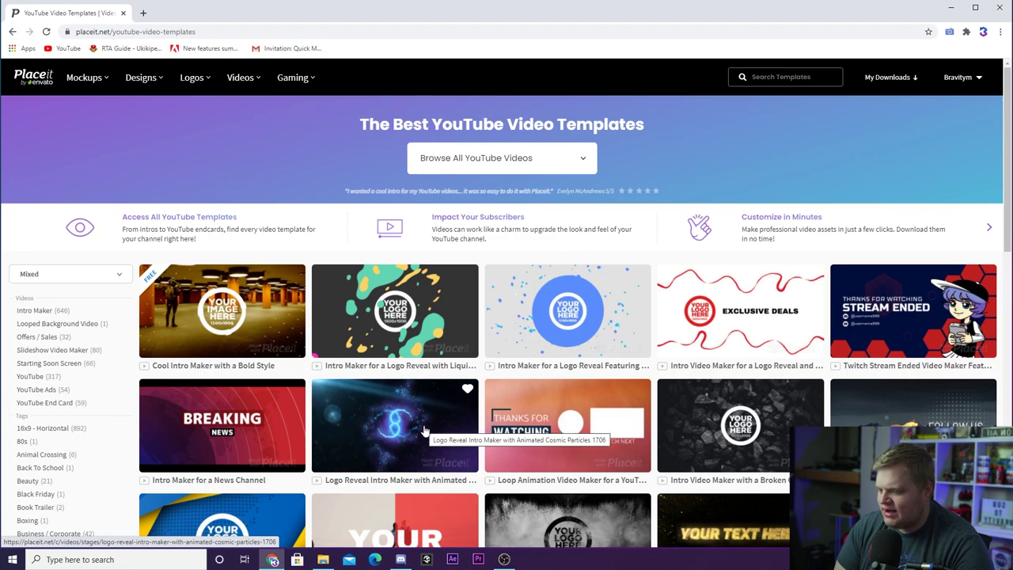
mouse_move(590, 458)
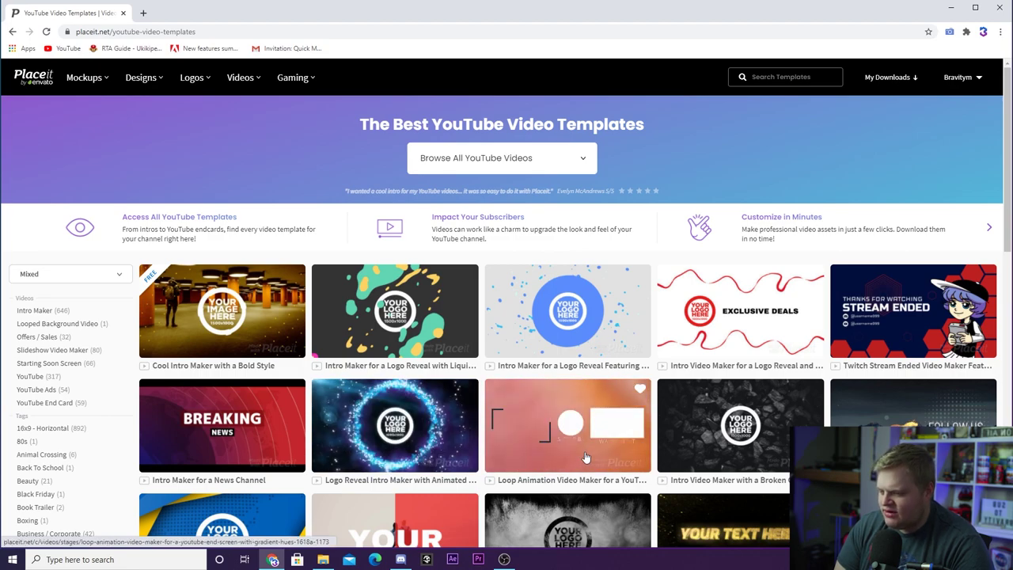
Preview one more template further down, then show the Intro Maker collection of 657 templates
scroll(558, 426, "down", 1)
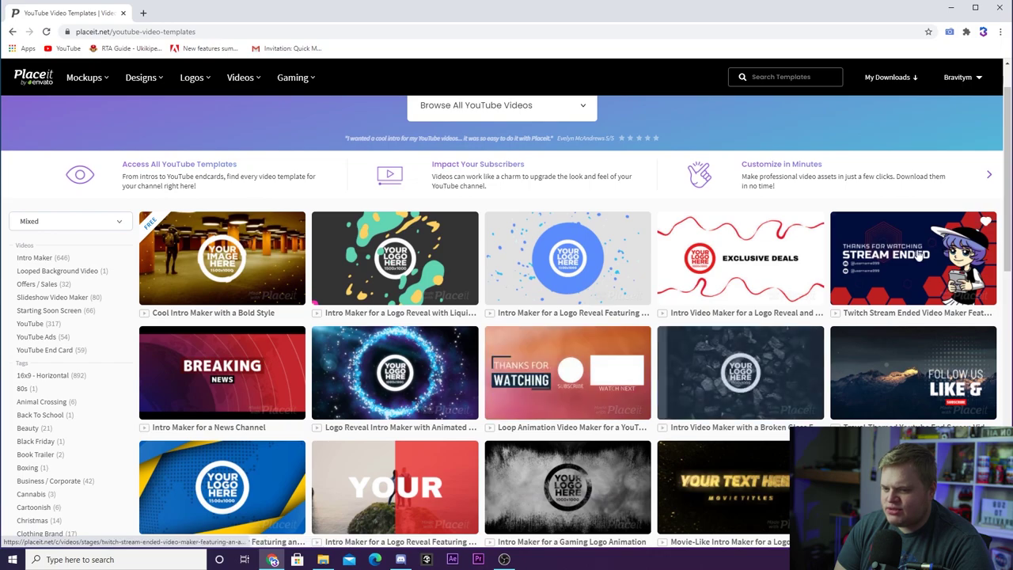
mouse_move(729, 380)
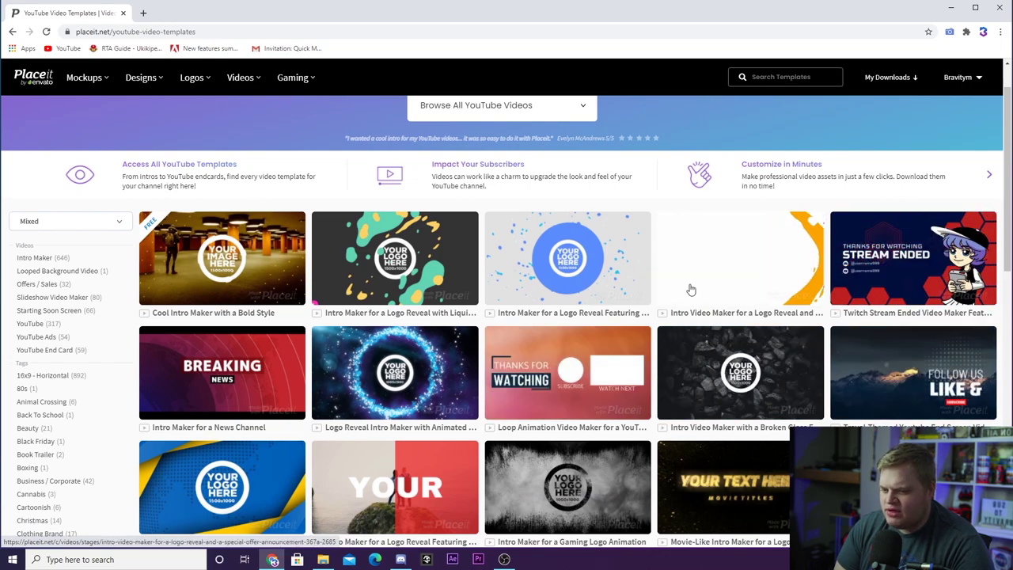
scroll(696, 290, "up", 1)
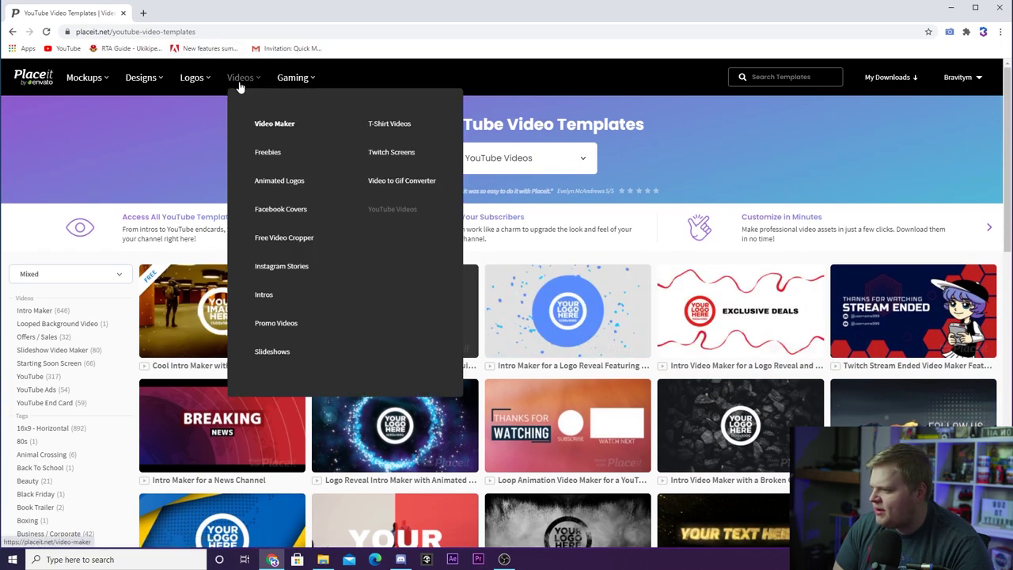
left_click(264, 295)
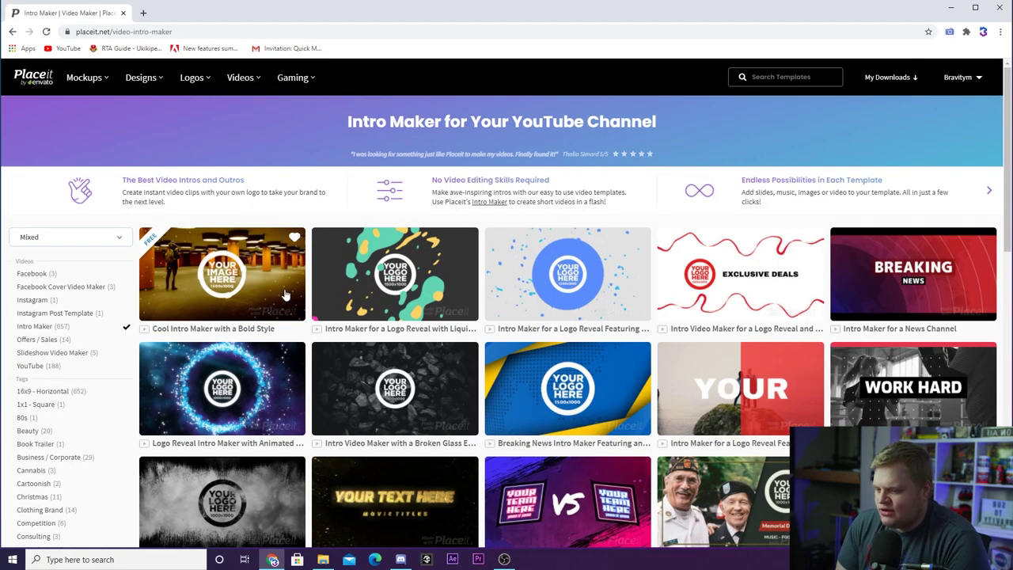
Scroll through the Intro Maker for Your YouTube Channel template grid
scroll(287, 295, "down", 3)
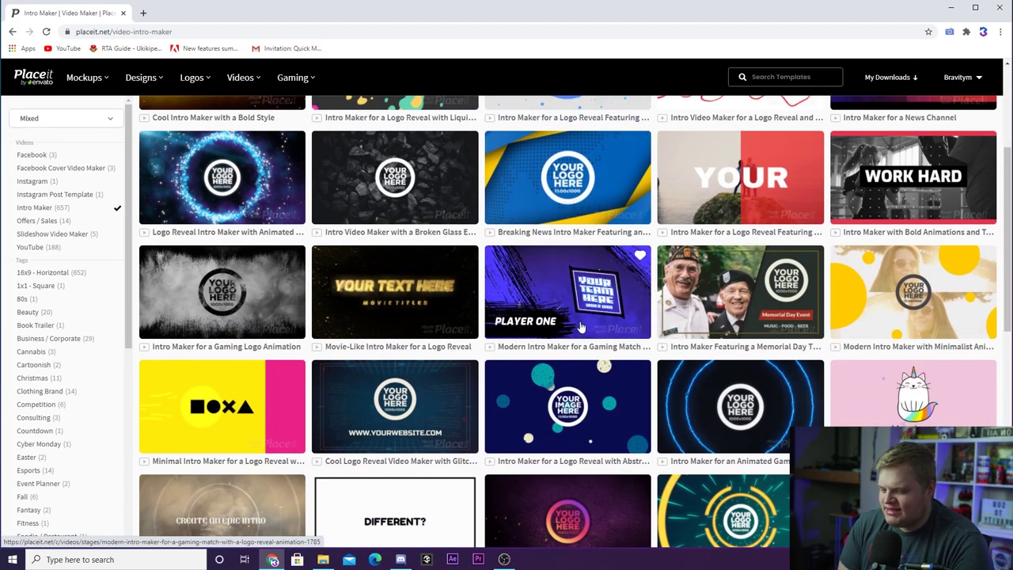
scroll(580, 327, "down", 1)
scroll(580, 327, "down", 1)
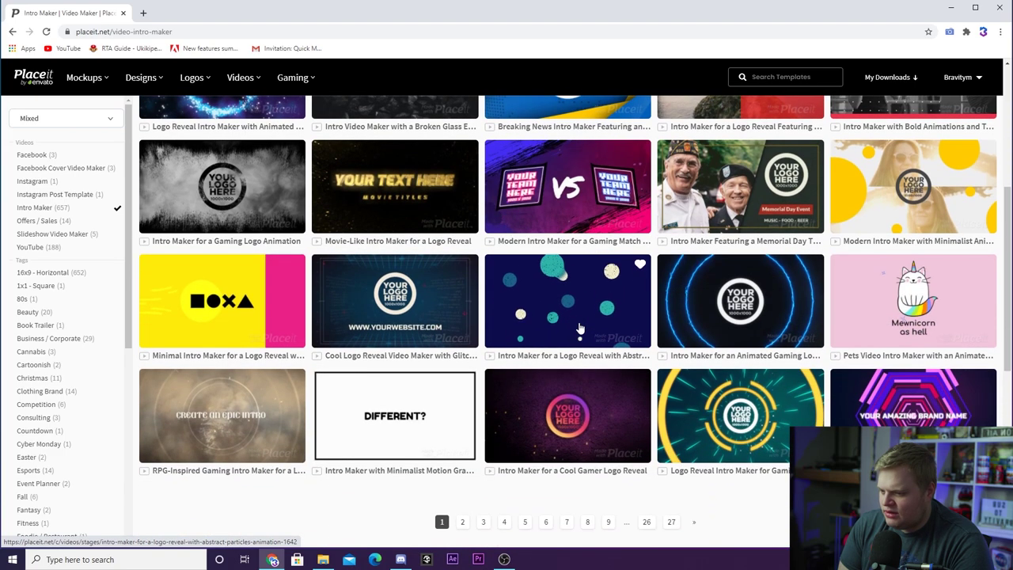
scroll(581, 327, "up", 3)
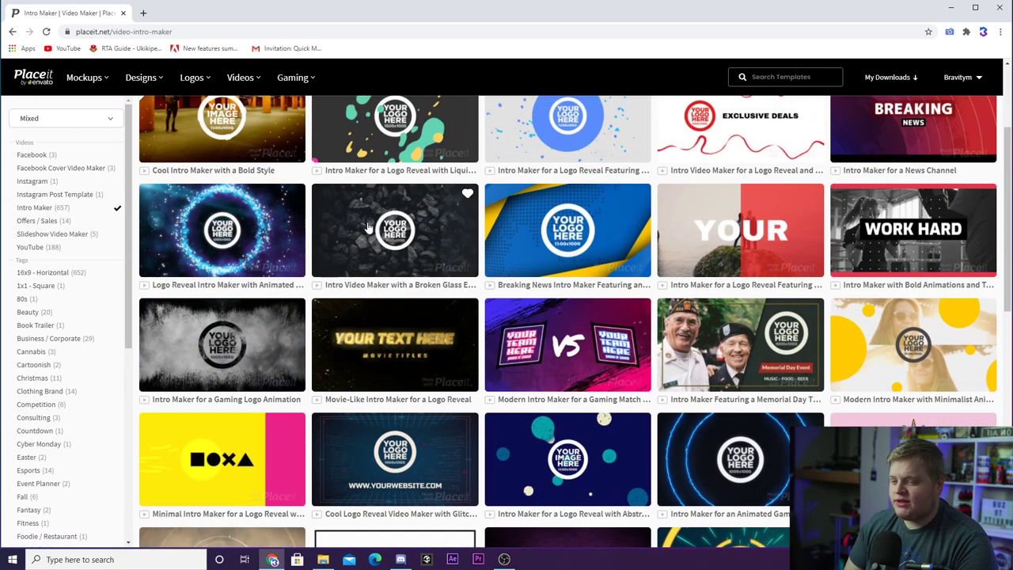
scroll(507, 364, "up", 3)
Reach results page 13 and open the Epic Intro Video Creator colourful explosion template
scroll(489, 326, "down", 2)
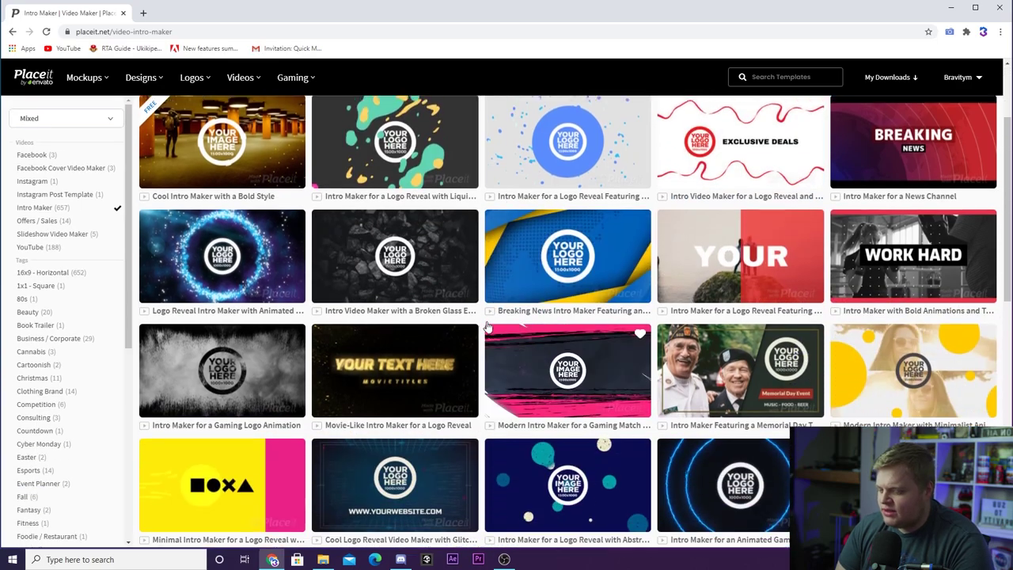
scroll(488, 326, "down", 5)
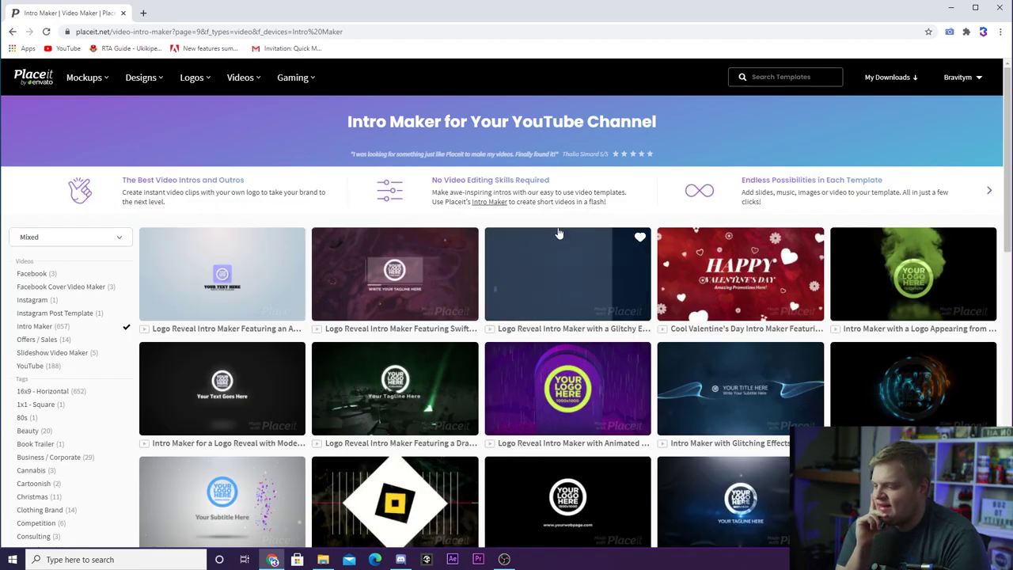
scroll(502, 222, "down", 2)
scroll(500, 226, "down", 3)
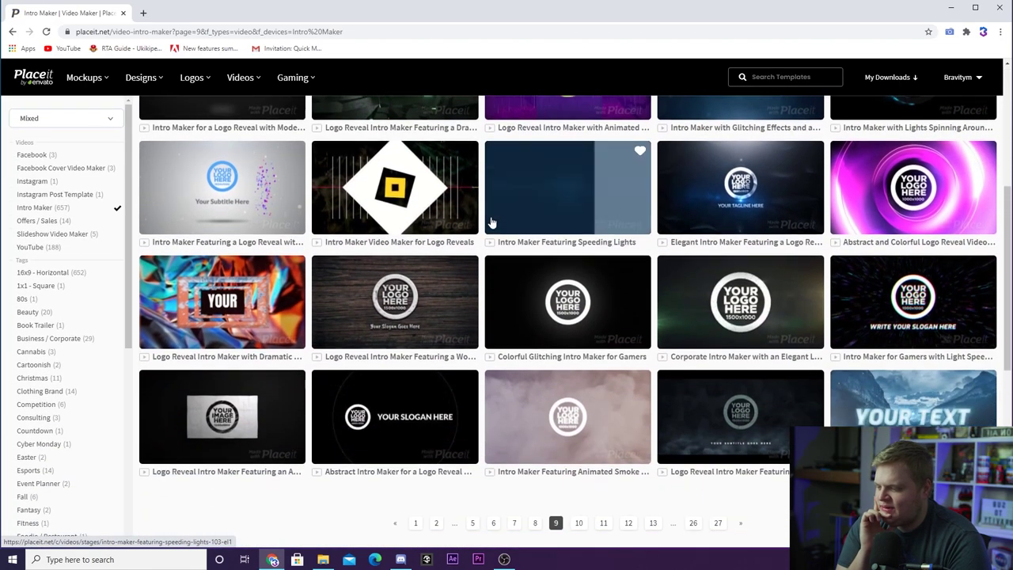
scroll(284, 326, "up", 2)
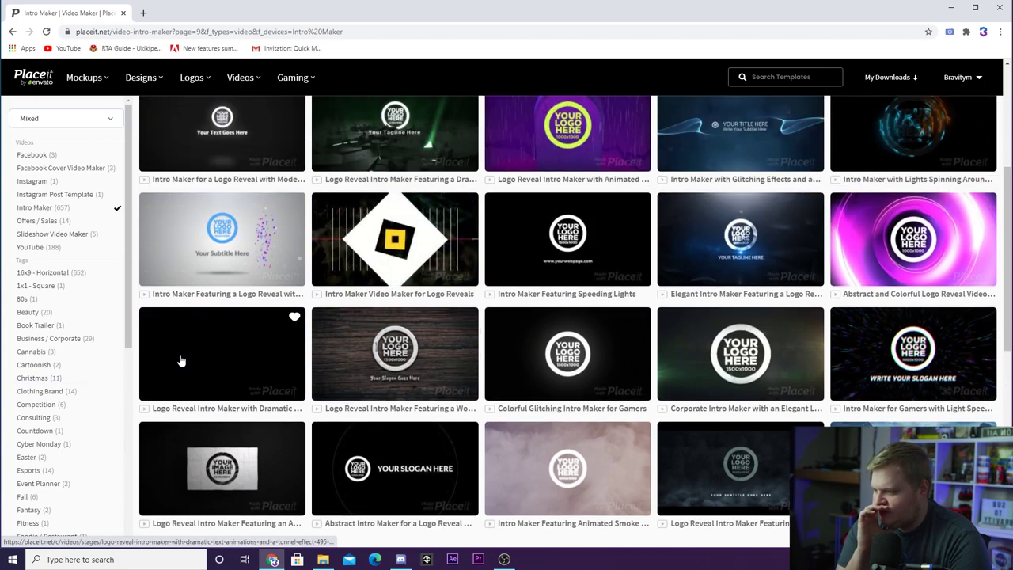
key("alt+Left")
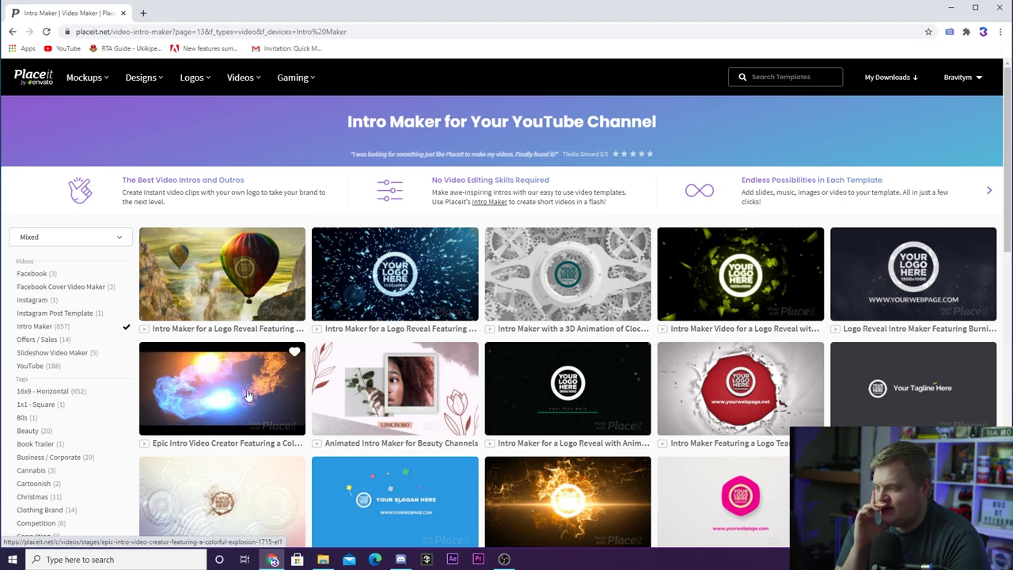
left_click(248, 394)
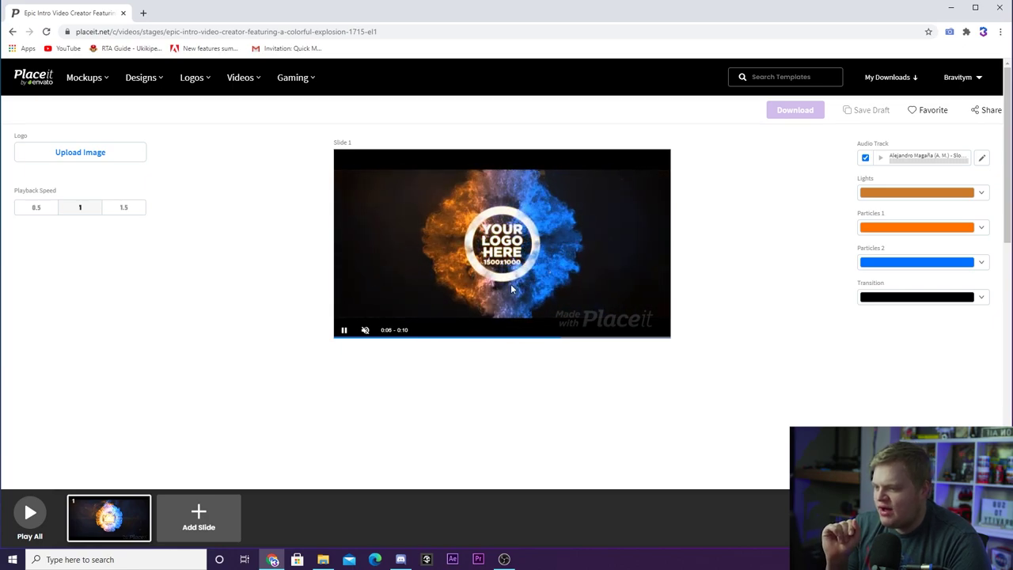
Upload the blue-purple 3 logo, enlarge it in the crop area, and crop it into the intro
left_click(76, 156)
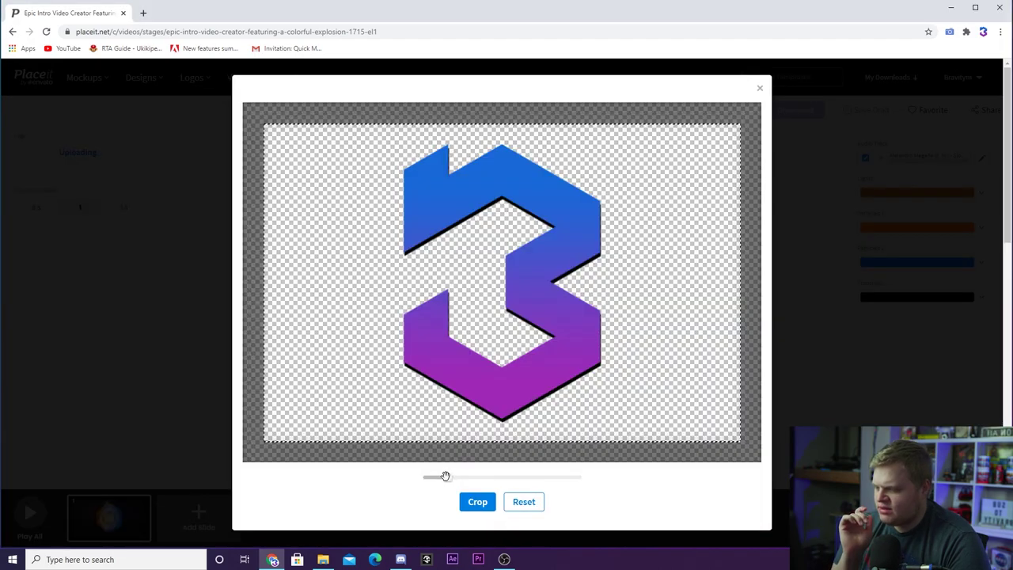
left_click_drag(445, 475, 448, 477)
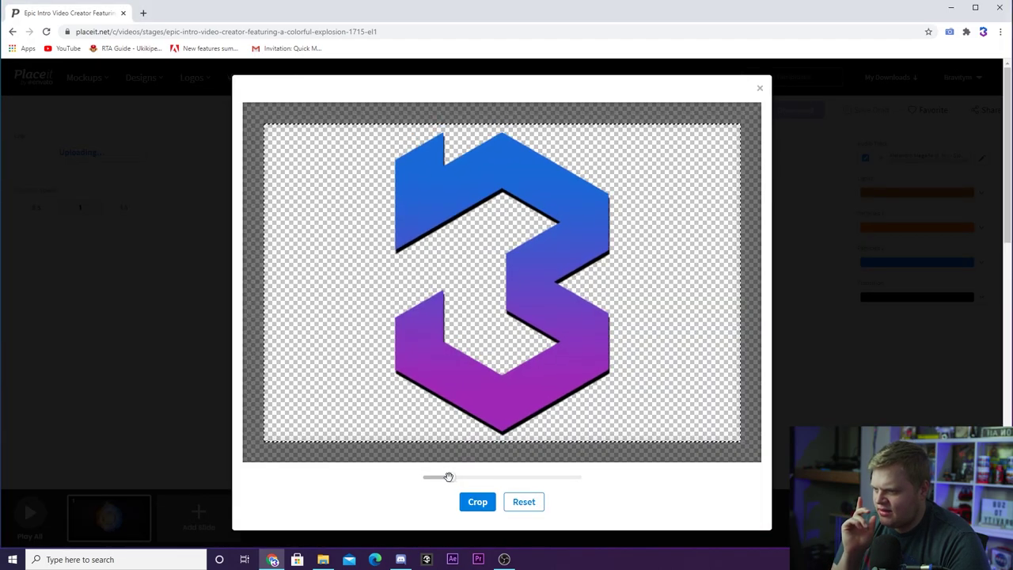
left_click(470, 507)
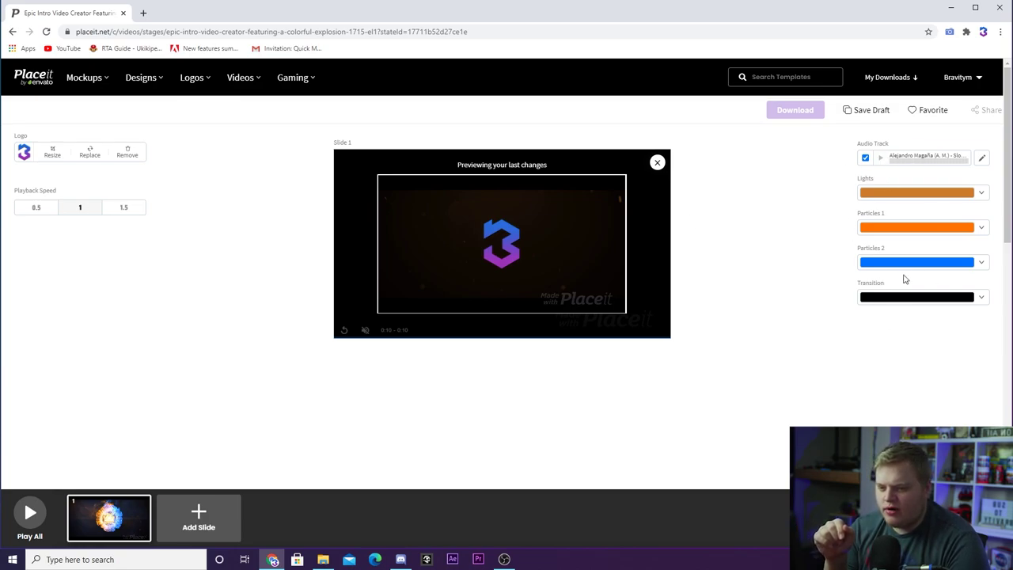
Set the Lights colour to purple
left_click(879, 197)
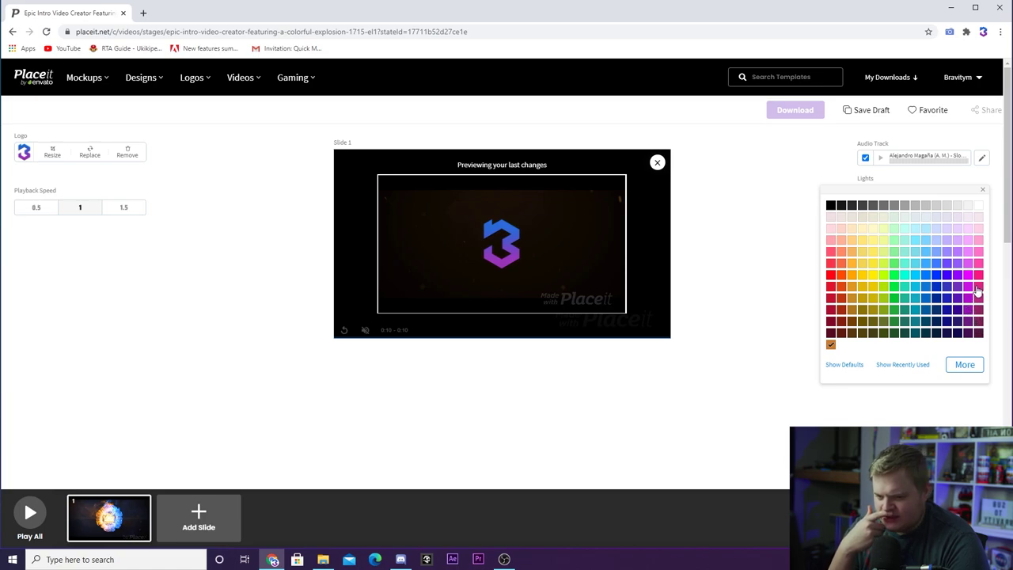
left_click(973, 311)
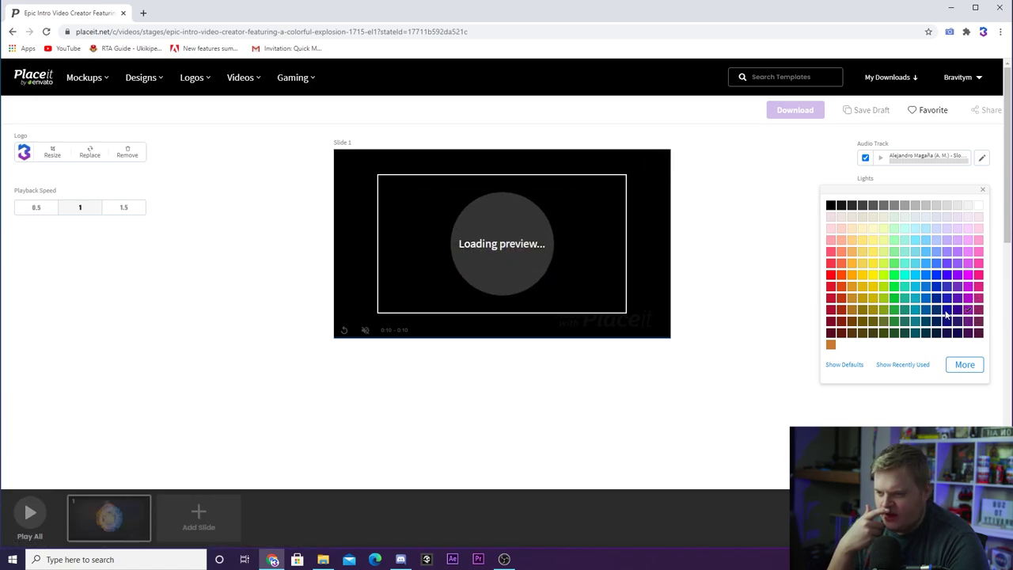
left_click(782, 281)
Colour Particles 1 magenta and Particles 2 blue
left_click(907, 227)
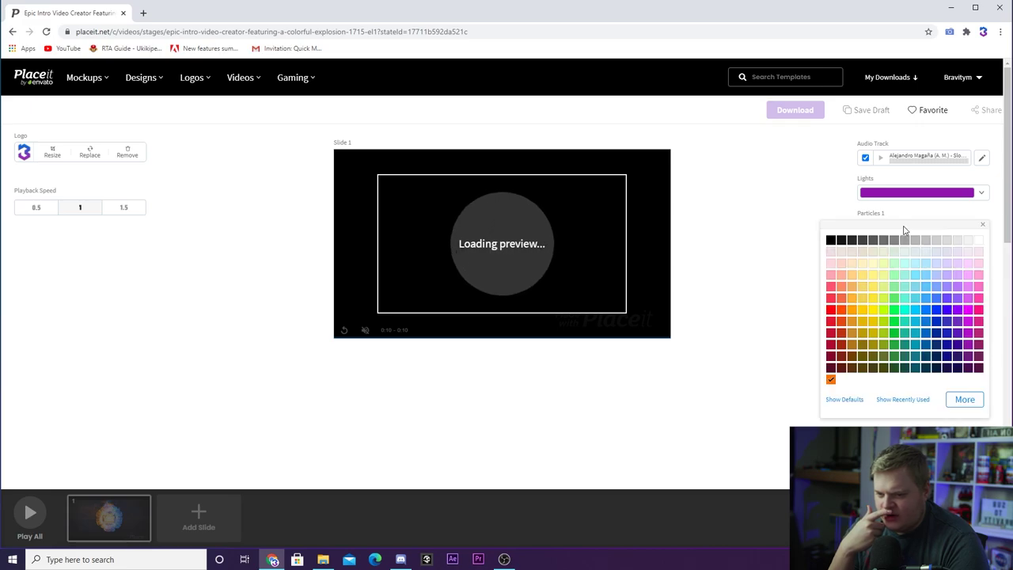
left_click(973, 315)
left_click(765, 276)
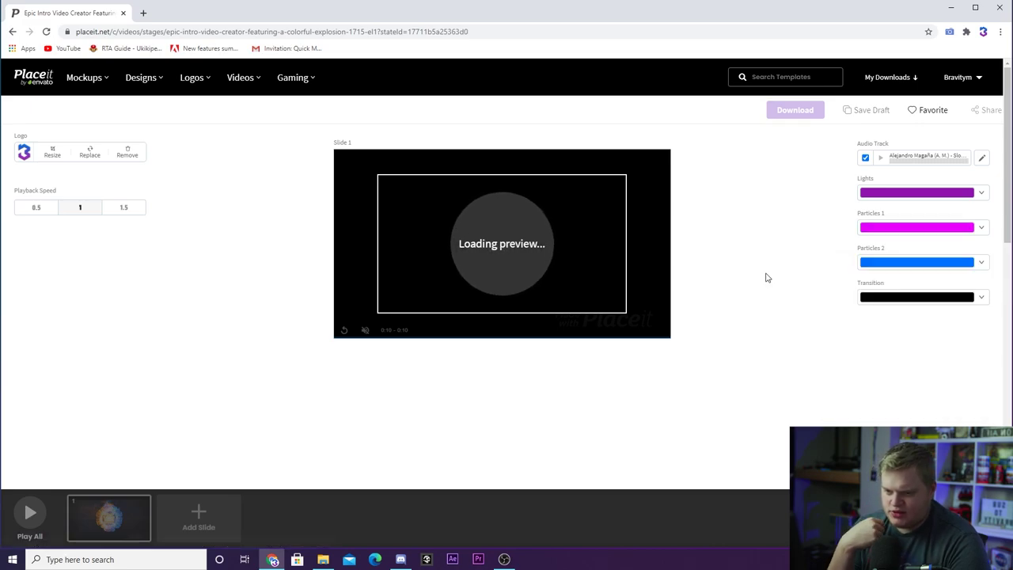
left_click(938, 262)
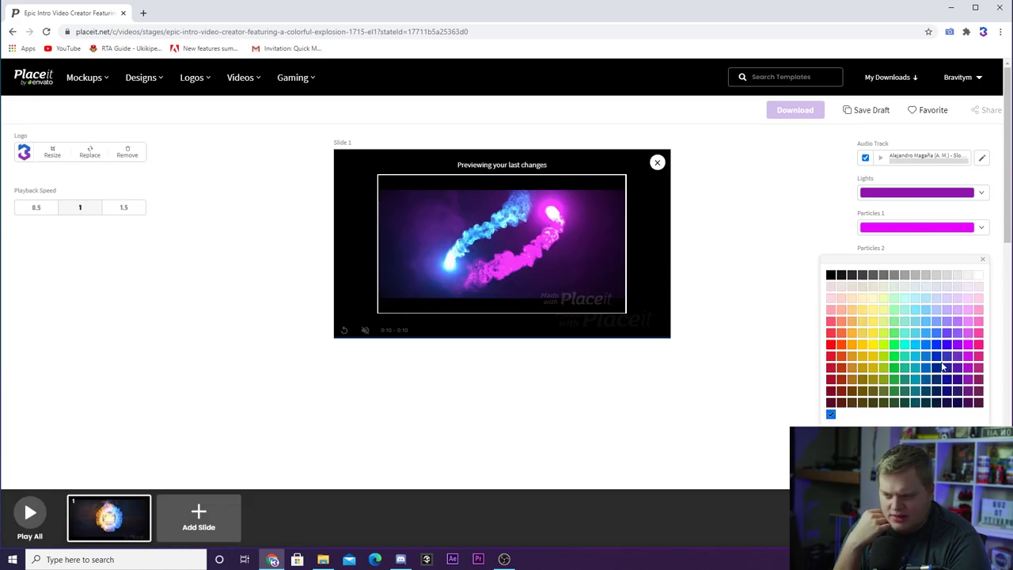
left_click(778, 282)
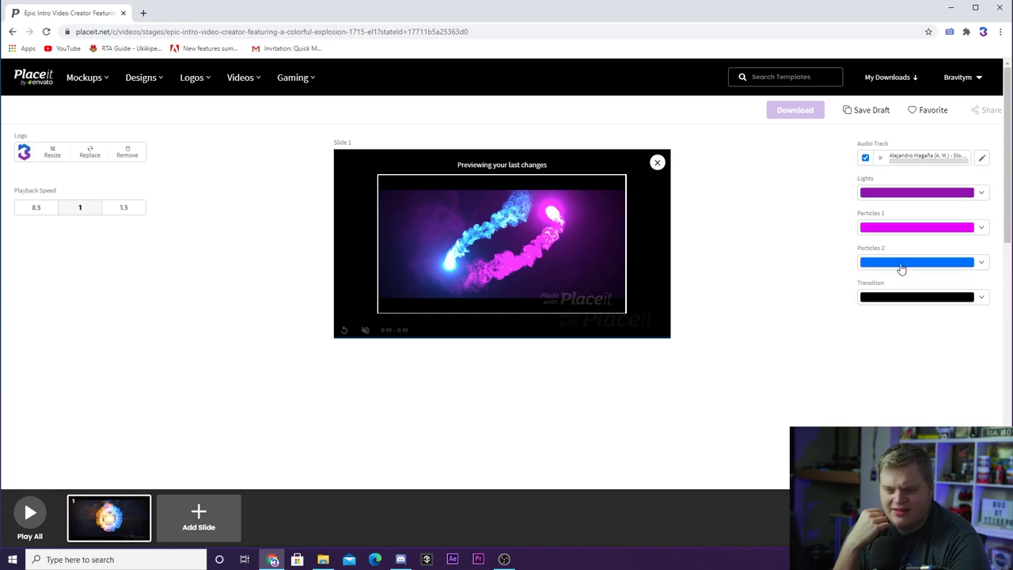
Play the full intro preview, then replay it and jump back to the fireball and the start
left_click(31, 515)
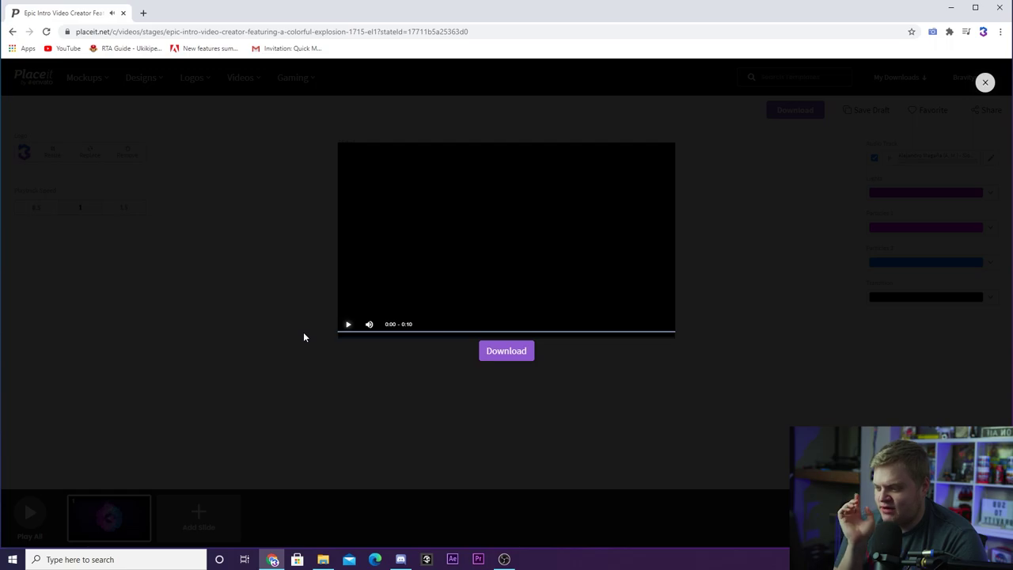
mouse_move(371, 328)
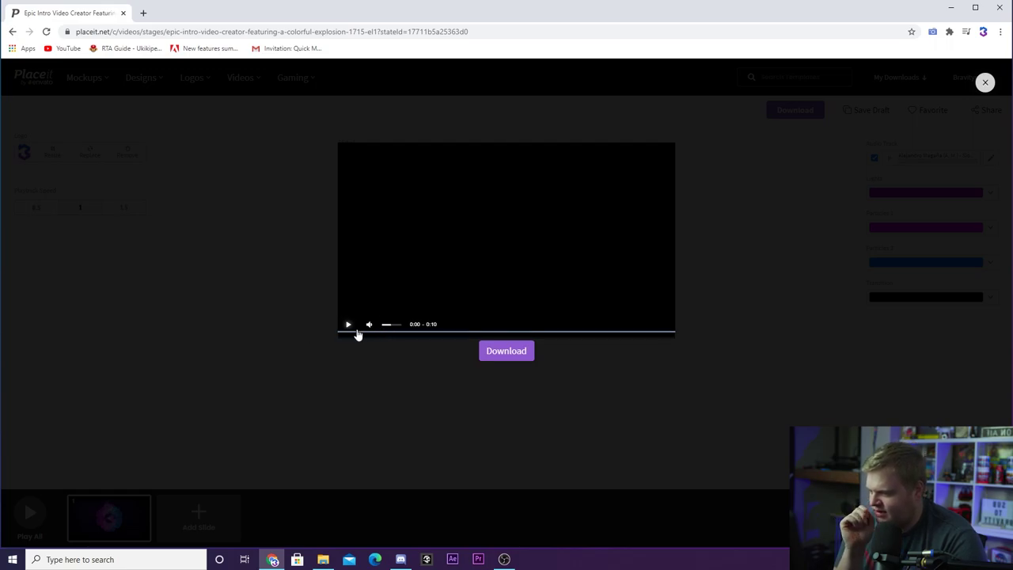
left_click(348, 325)
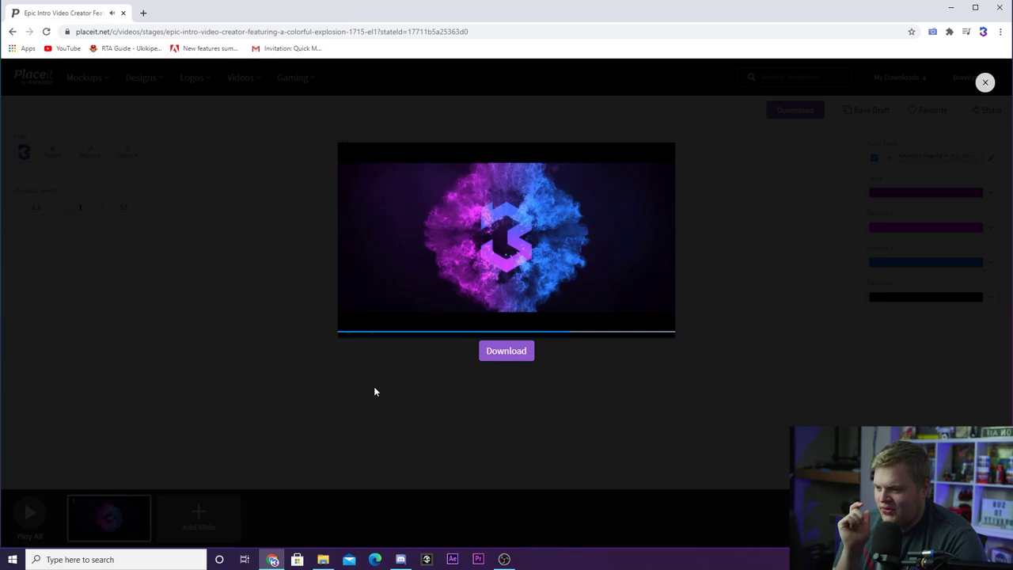
left_click(431, 331)
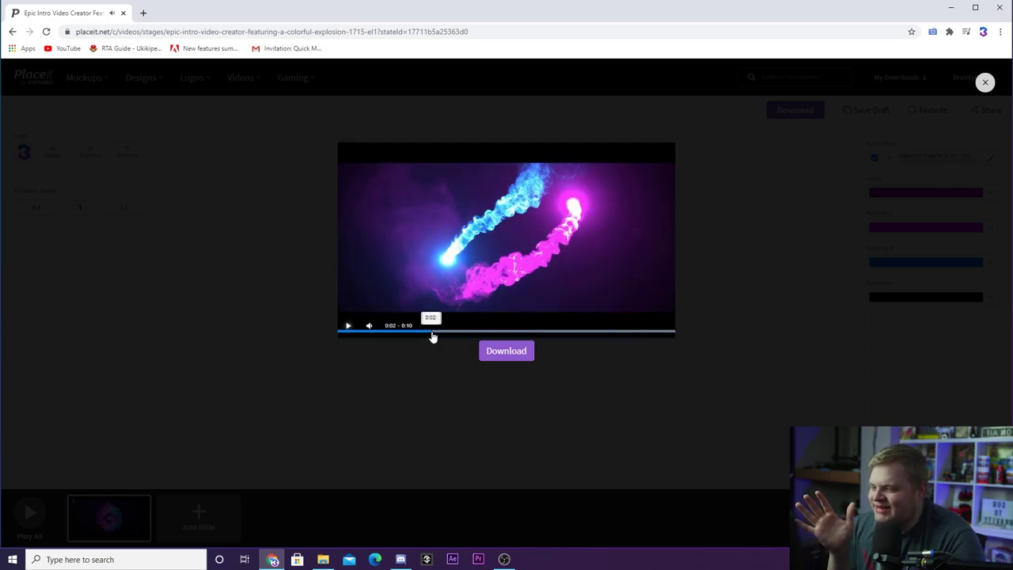
left_click(348, 332)
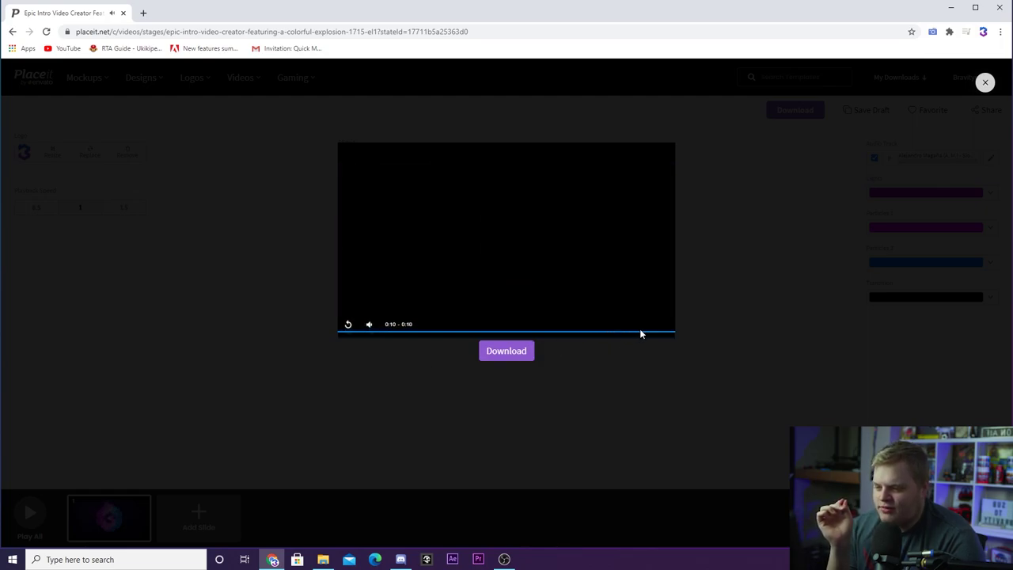
Scrub to the 0:08 logo frame, replay the explosion, and close the preview
left_click(620, 332)
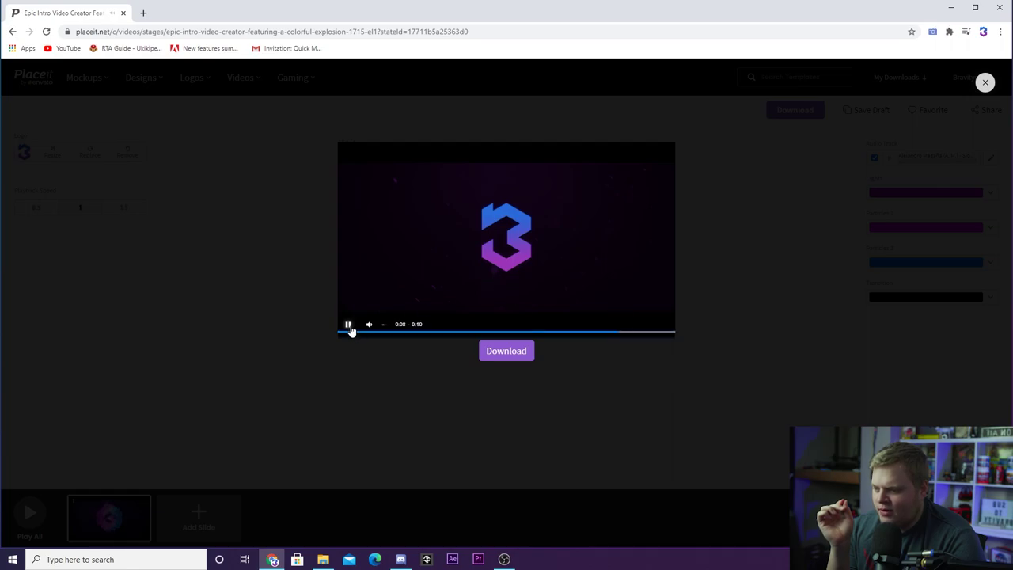
left_click(376, 332)
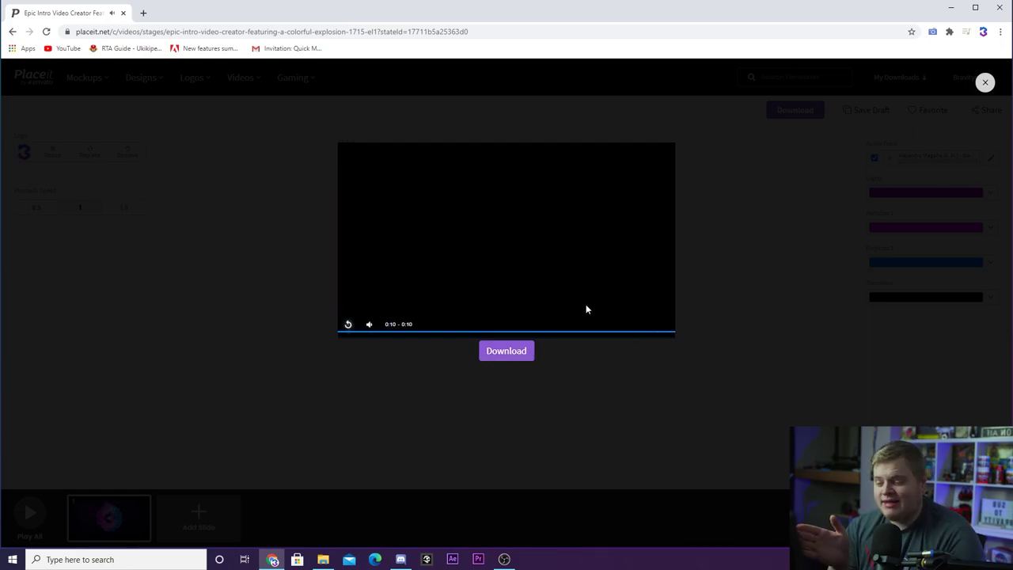
left_click(509, 357)
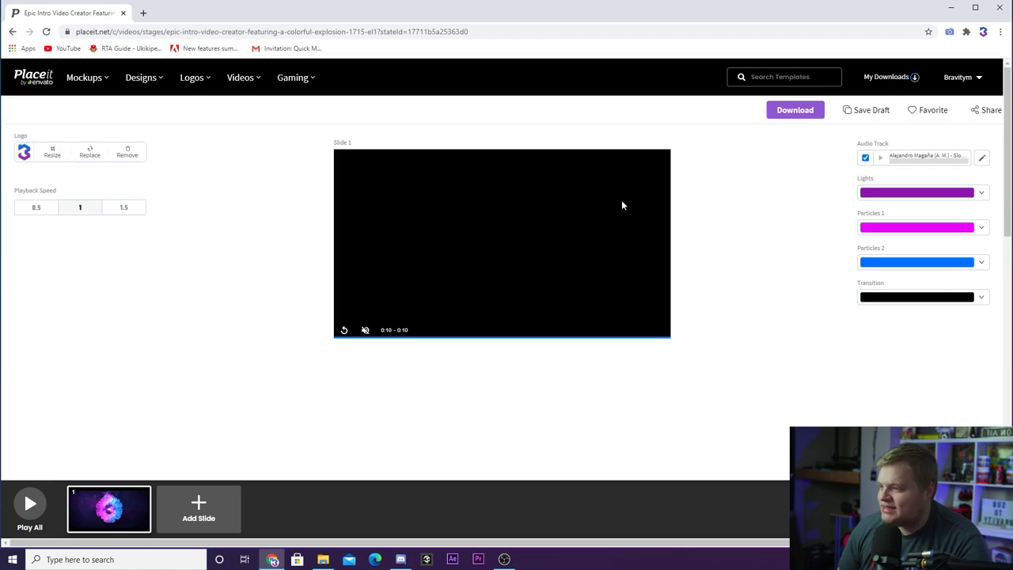
mouse_move(252, 89)
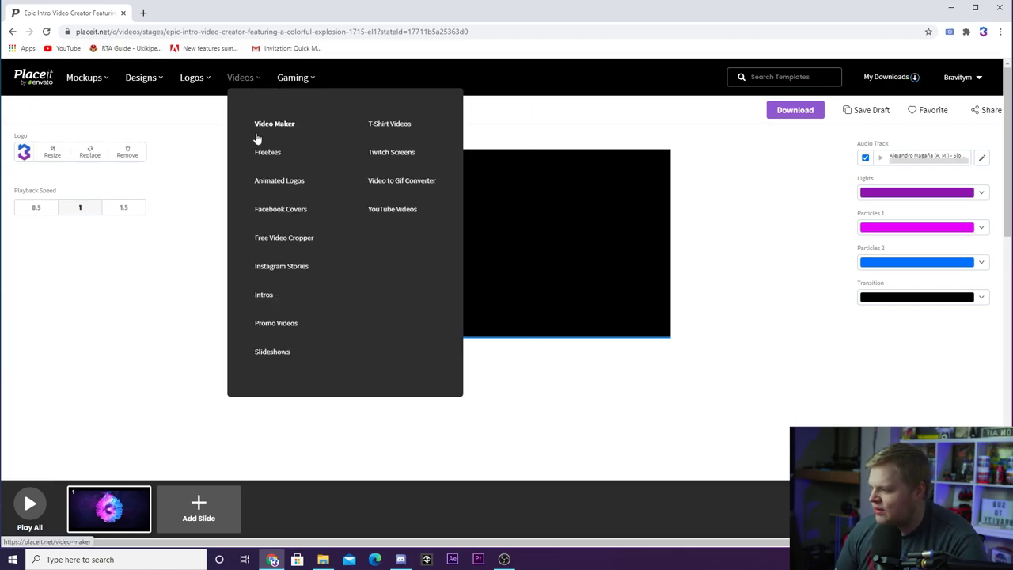
Reopen the intro templates page and jump to results page 26
left_click(263, 295)
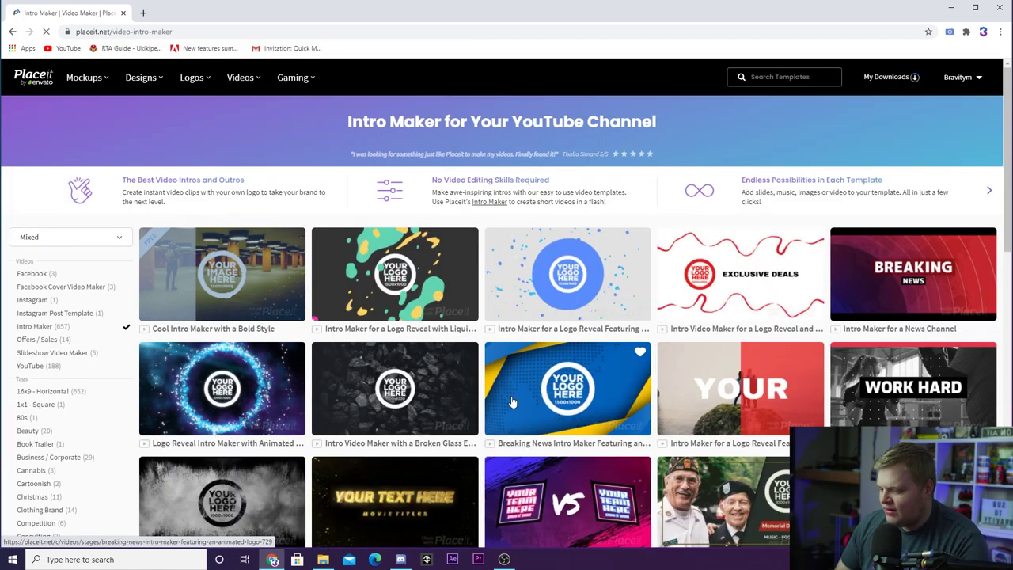
scroll(601, 398, "down", 15)
scroll(660, 356, "up", 2)
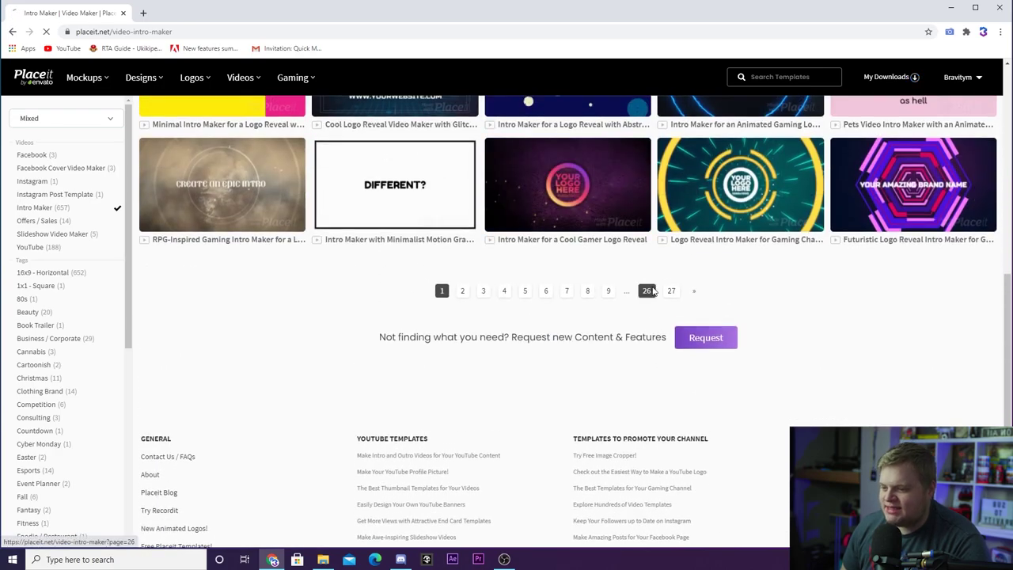
left_click(649, 292)
Scroll through page 26 of the results and move to page 23
scroll(534, 290, "down", 1)
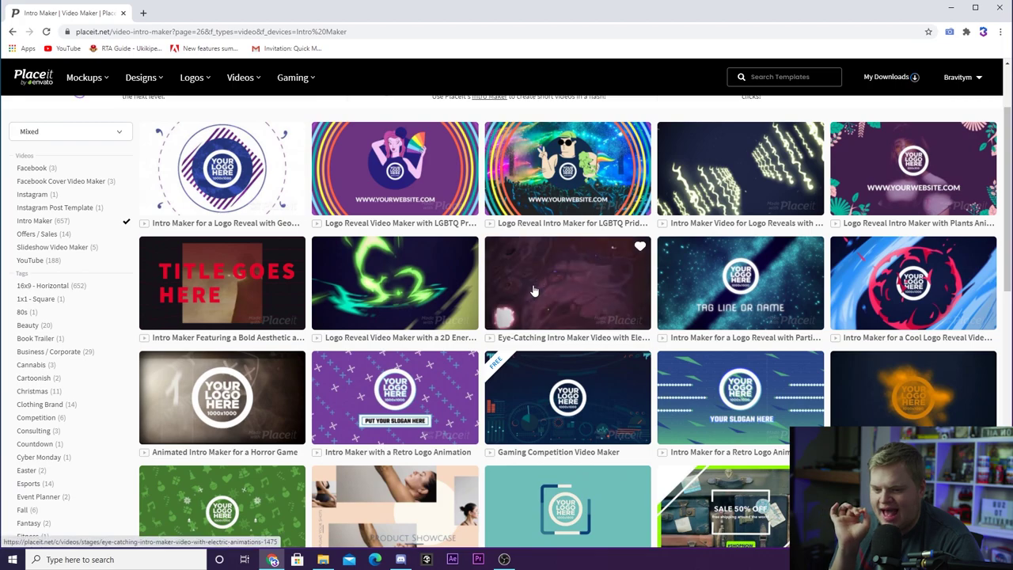
scroll(539, 295, "down", 1)
scroll(541, 299, "up", 1)
scroll(541, 301, "down", 3)
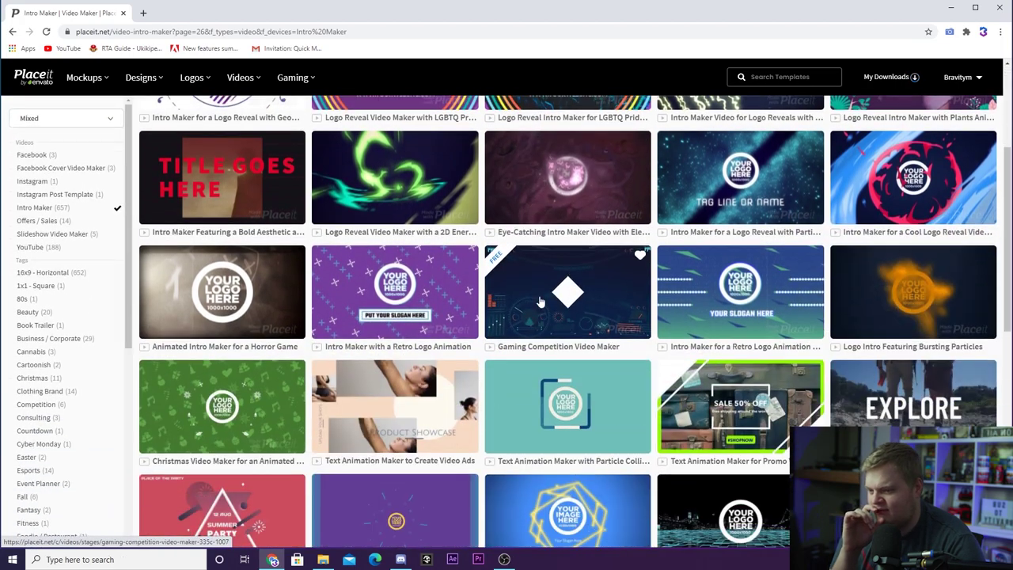
scroll(540, 301, "down", 2)
scroll(540, 301, "down", 1)
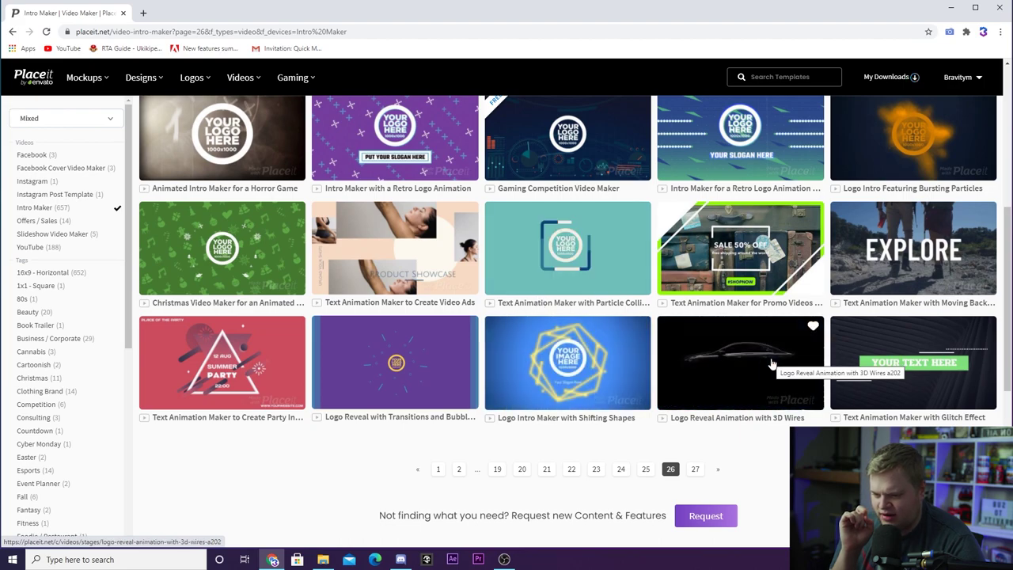
scroll(712, 396, "up", 1)
left_click(595, 524)
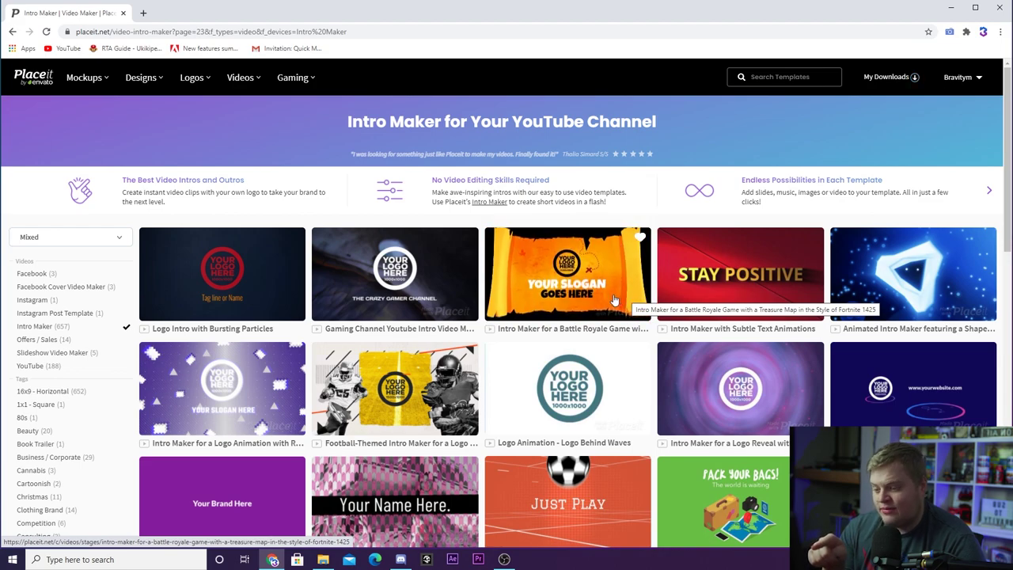
Scroll page 23's templates, clear an accidental text selection, and return to the top
scroll(555, 317, "down", 2)
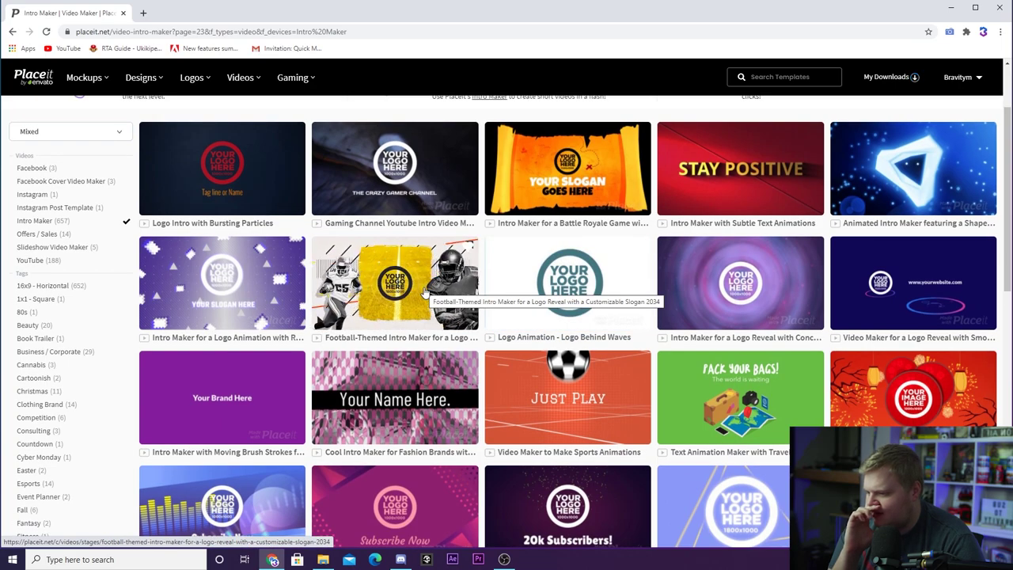
scroll(426, 295, "down", 4)
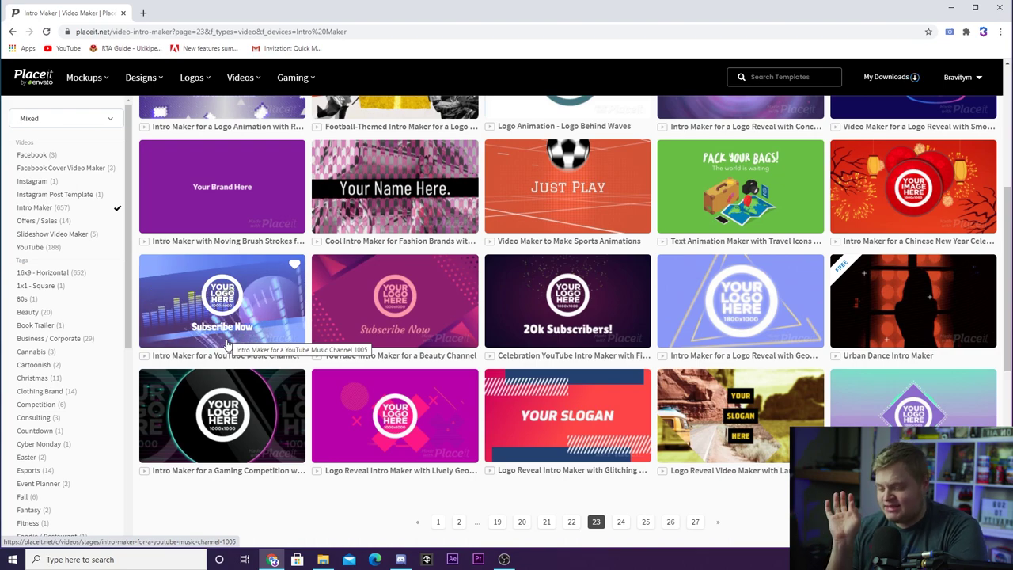
scroll(710, 525, "down", 2)
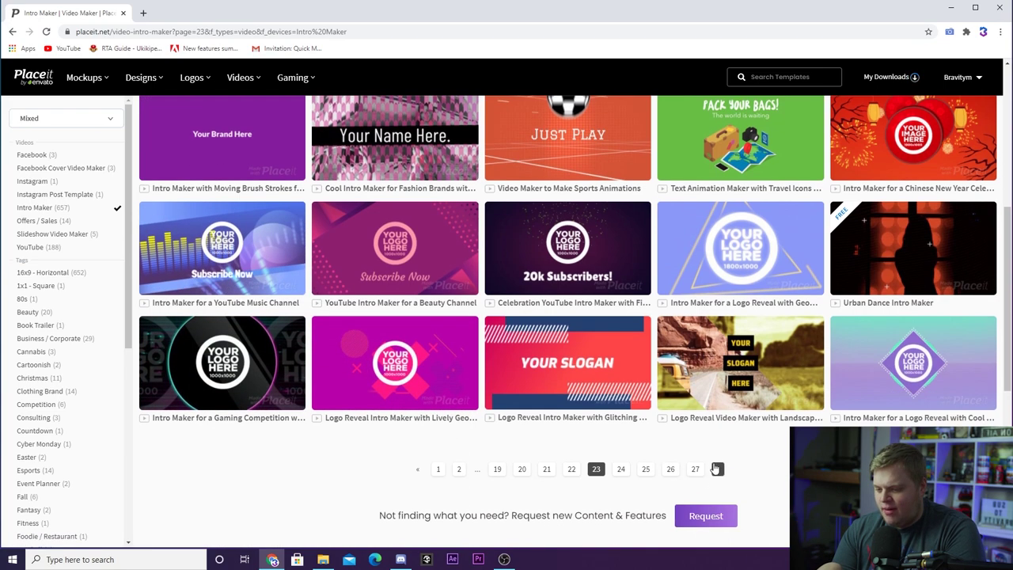
scroll(672, 480, "down", 1)
scroll(649, 479, "up", 3)
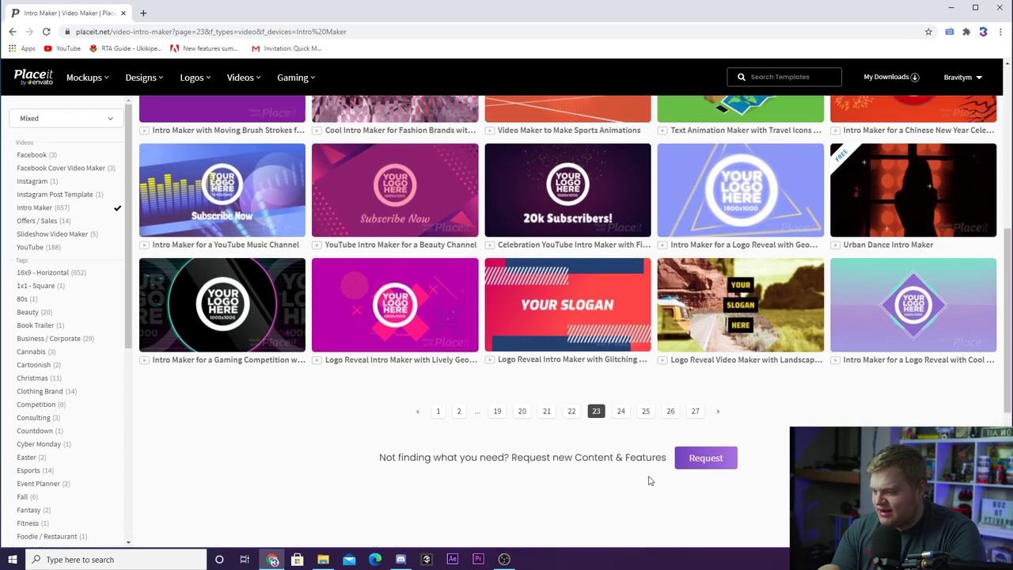
scroll(607, 480, "down", 3)
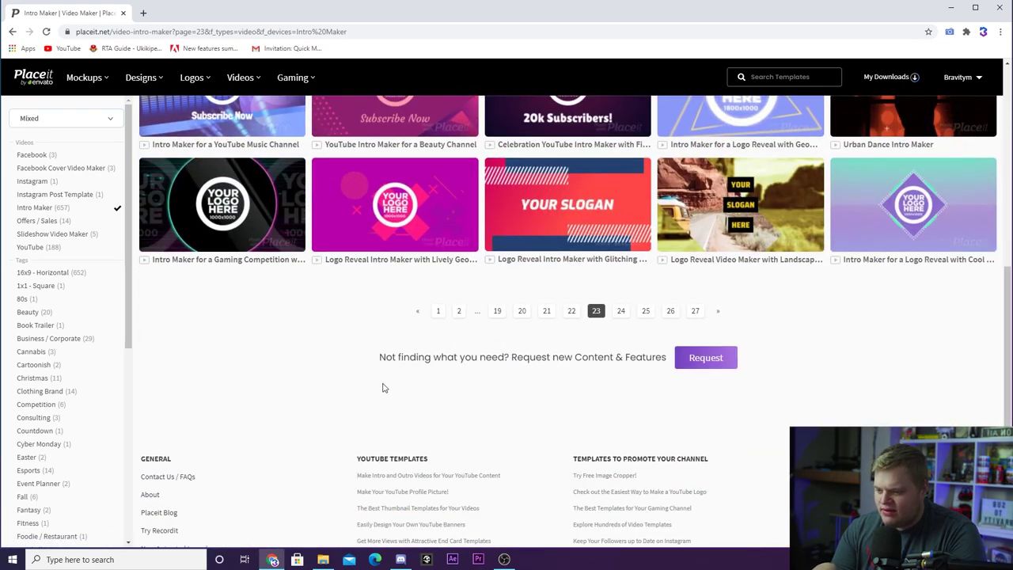
left_click_drag(393, 358, 623, 358)
left_click(646, 357)
scroll(633, 372, "up", 10)
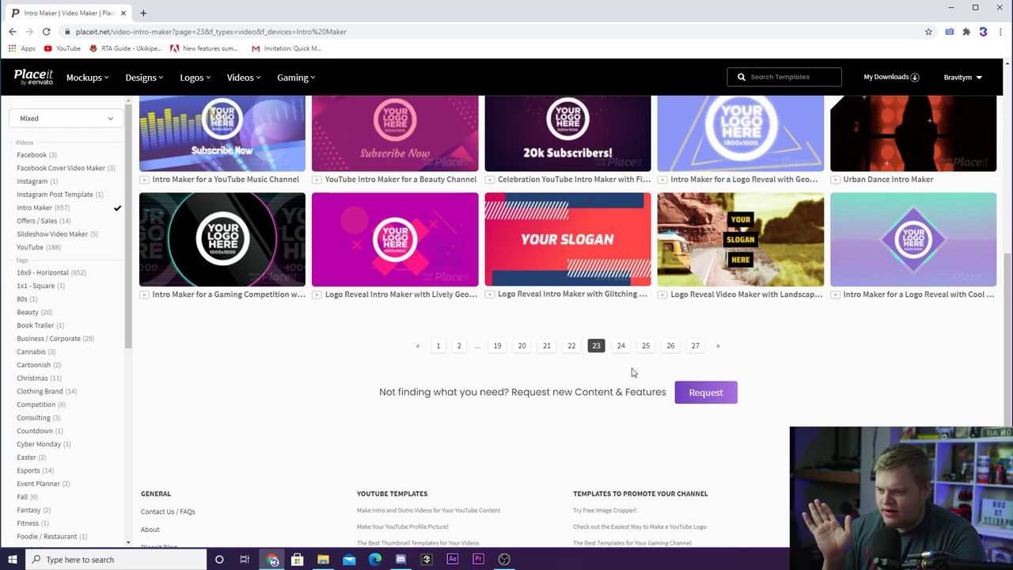
scroll(613, 376, "up", 2)
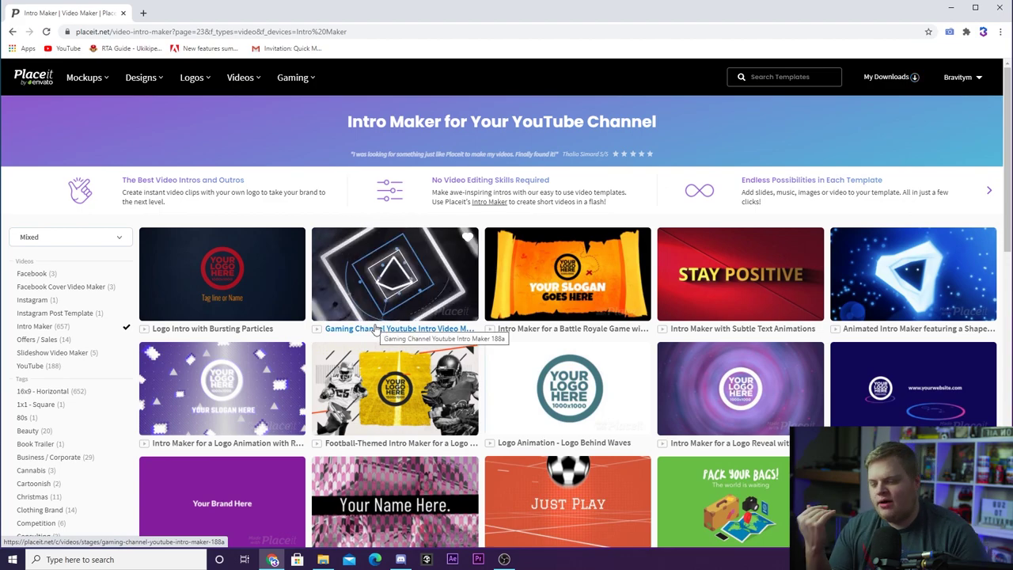
Show the gaming YouTube banner templates and scroll through them
mouse_move(262, 67)
mouse_move(290, 79)
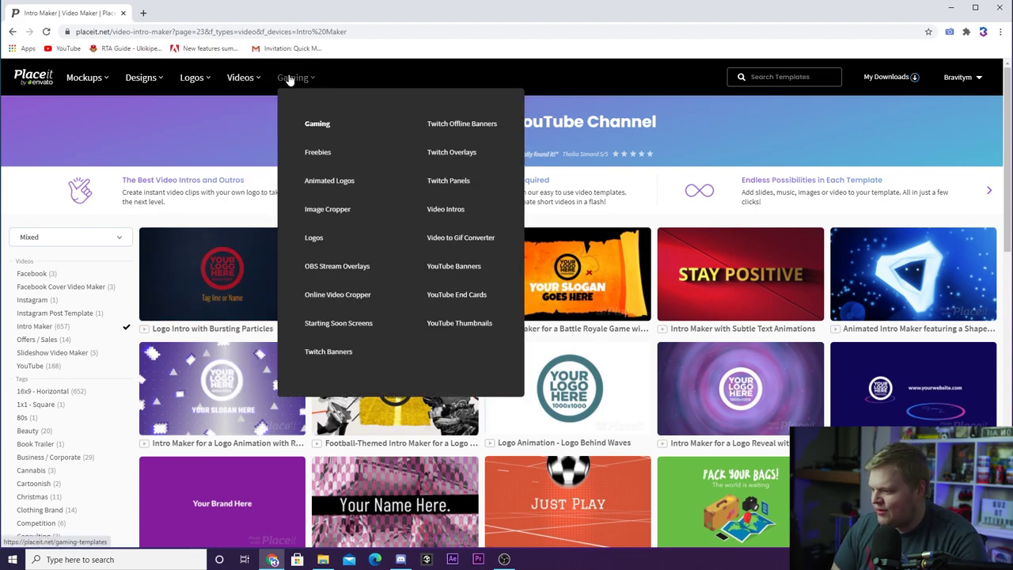
left_click(464, 271)
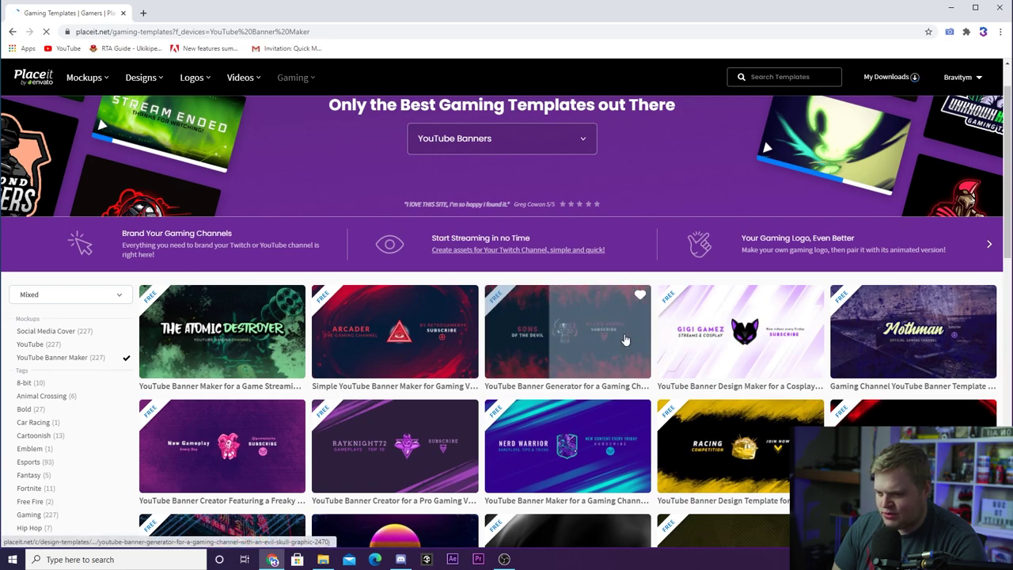
scroll(773, 349, "down", 1)
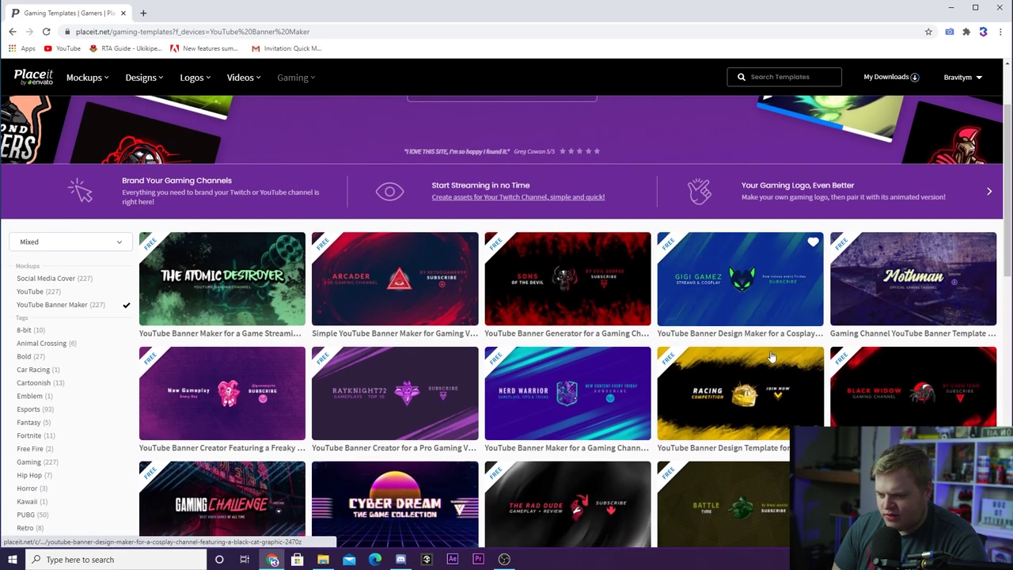
scroll(712, 380, "down", 1)
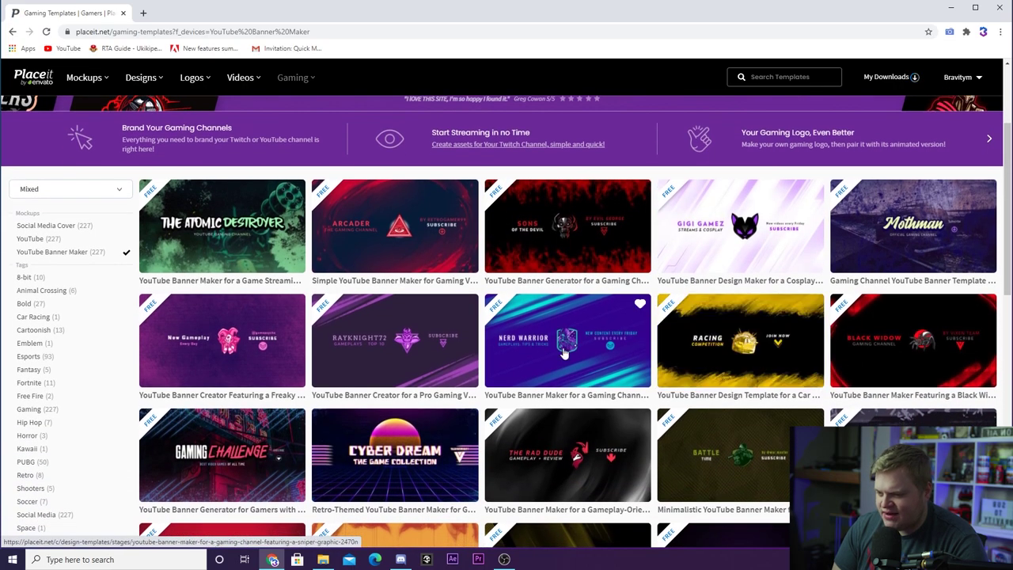
scroll(560, 350, "down", 1)
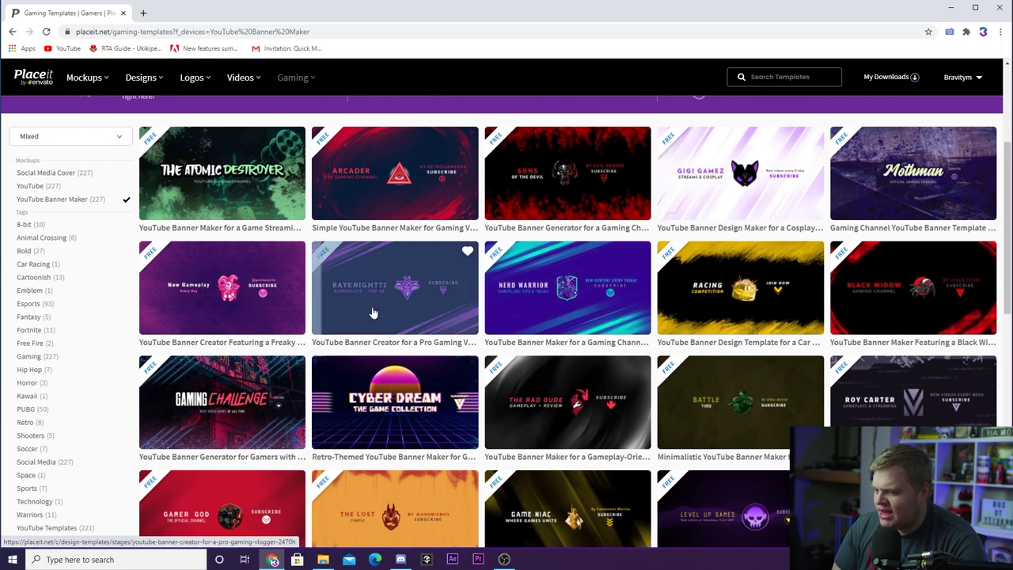
Preview the purple car-racing banner, then switch to gaming YouTube thumbnail templates
left_click(768, 323)
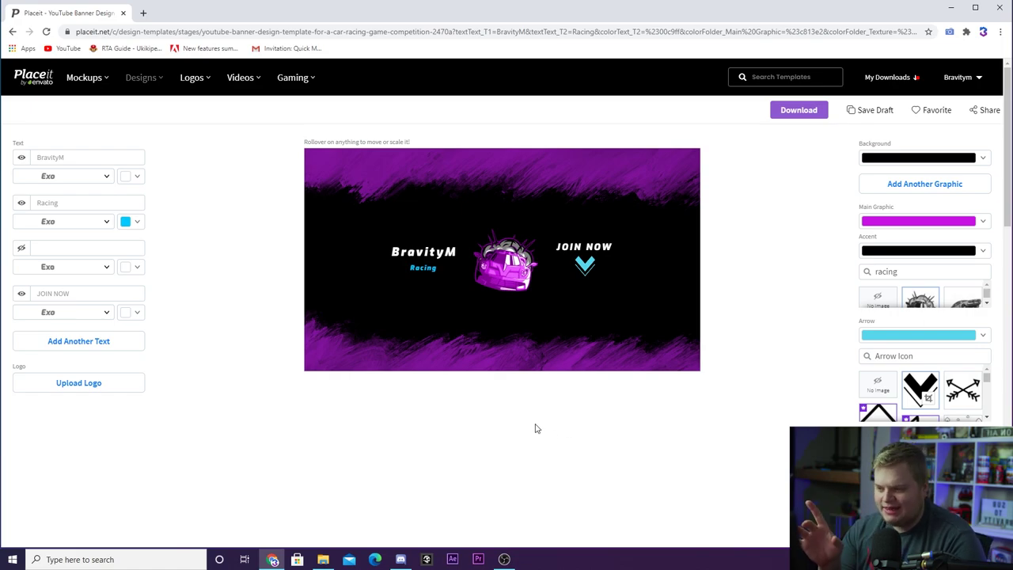
mouse_move(291, 74)
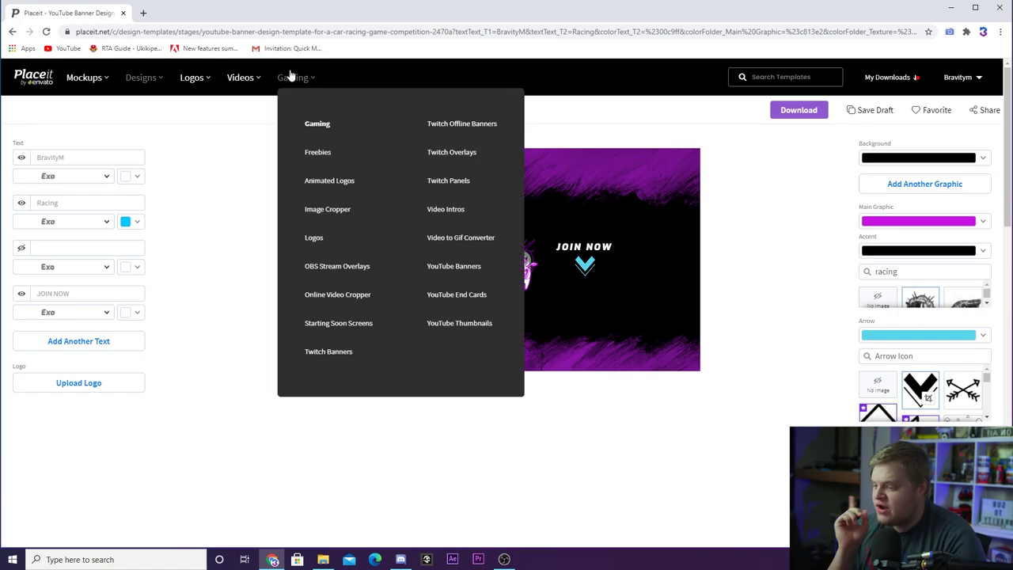
left_click(476, 326)
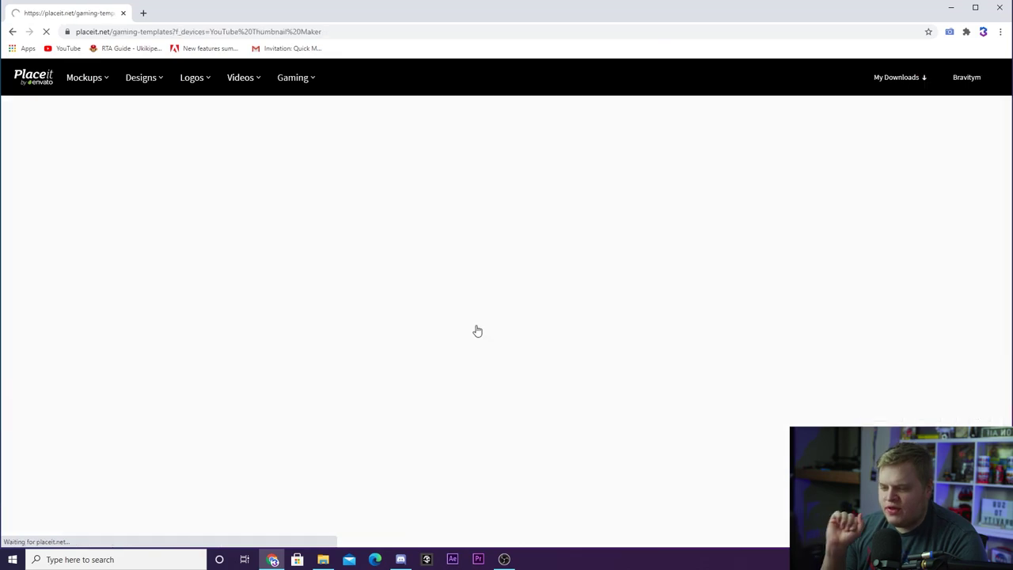
Scroll the gaming thumbnails, view the R6 Siege HIGHLIGHTS template, and return to the listing
scroll(484, 328, "down", 2)
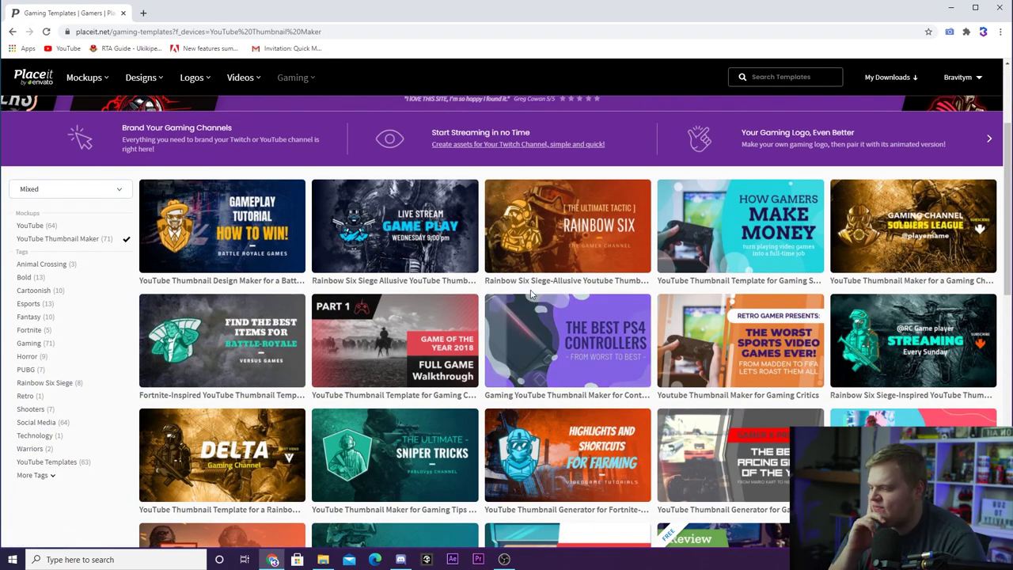
scroll(537, 296, "down", 1)
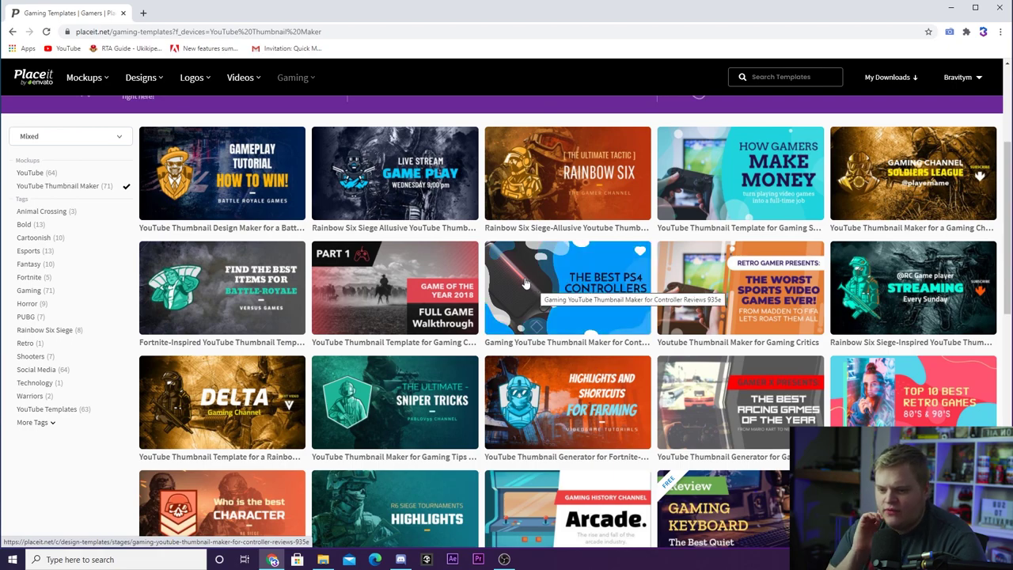
scroll(525, 282, "down", 2)
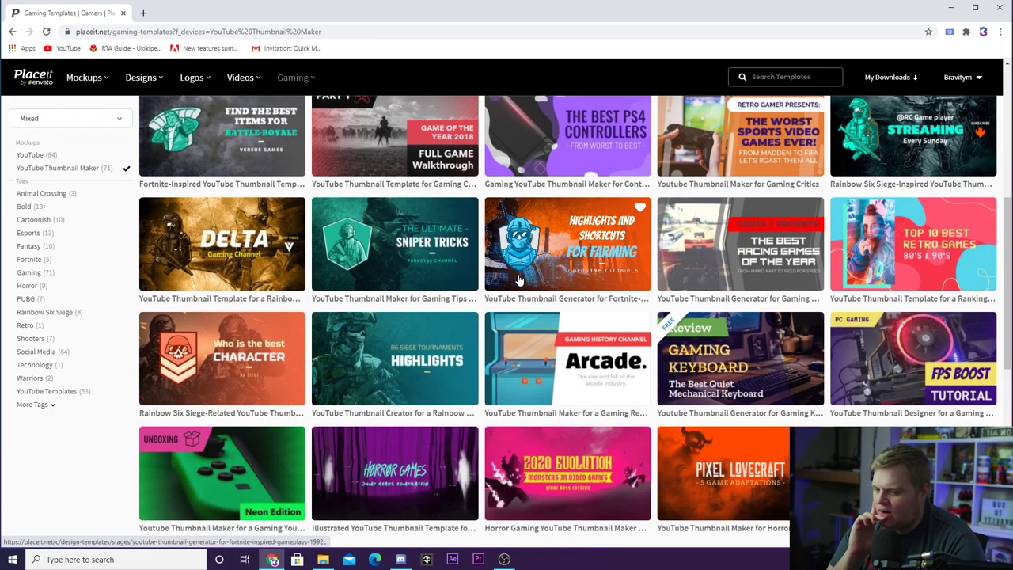
left_click(384, 362)
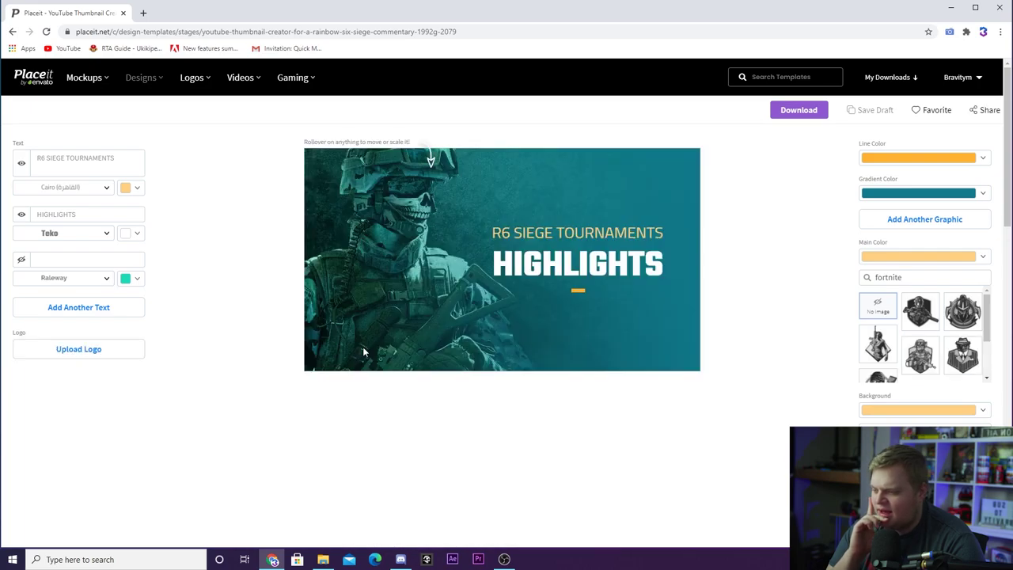
left_click(12, 32)
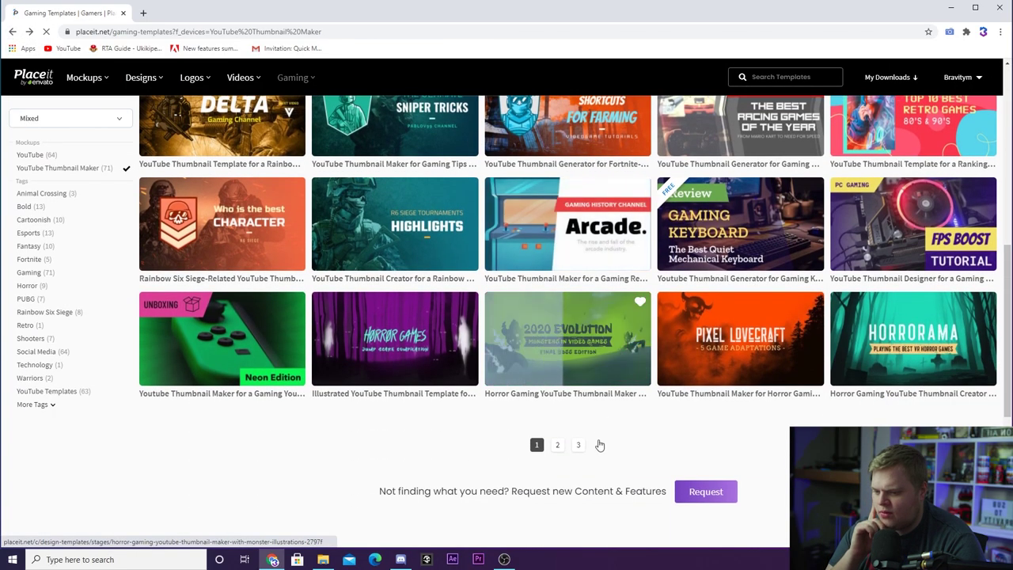
Go to page 3 of the thumbnail results and scroll through its templates
left_click(578, 449)
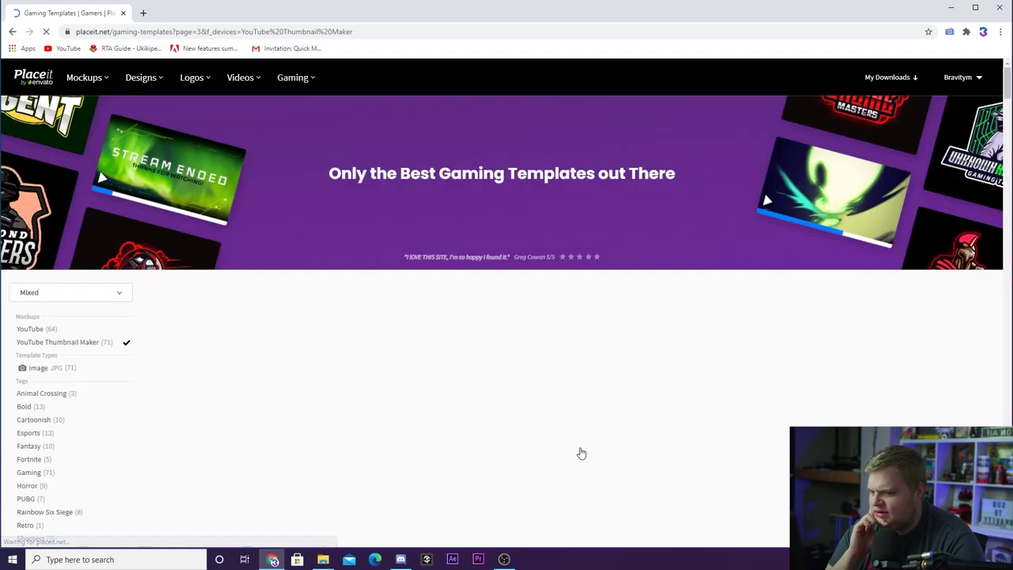
scroll(581, 452, "down", 1)
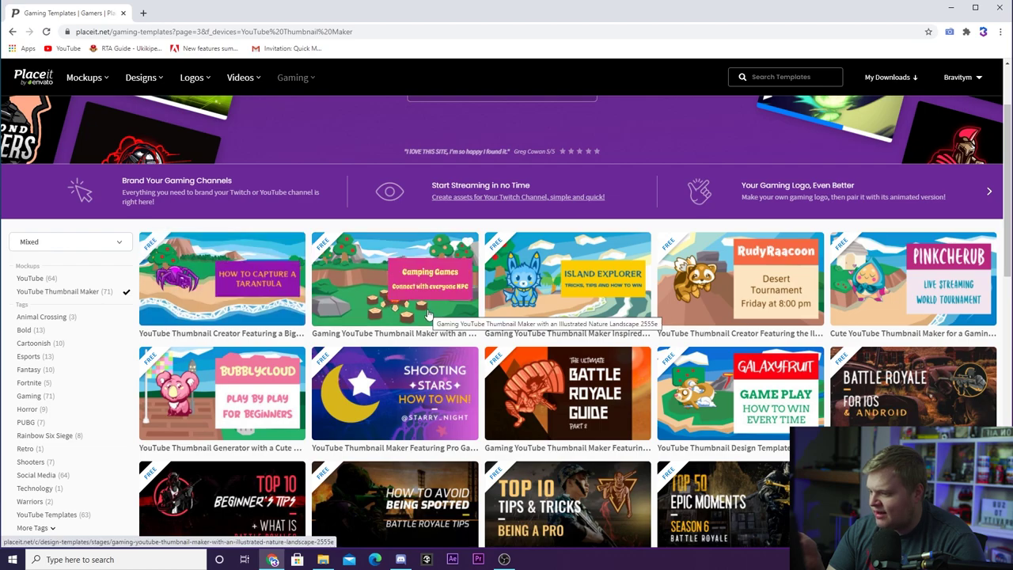
scroll(428, 315, "down", 2)
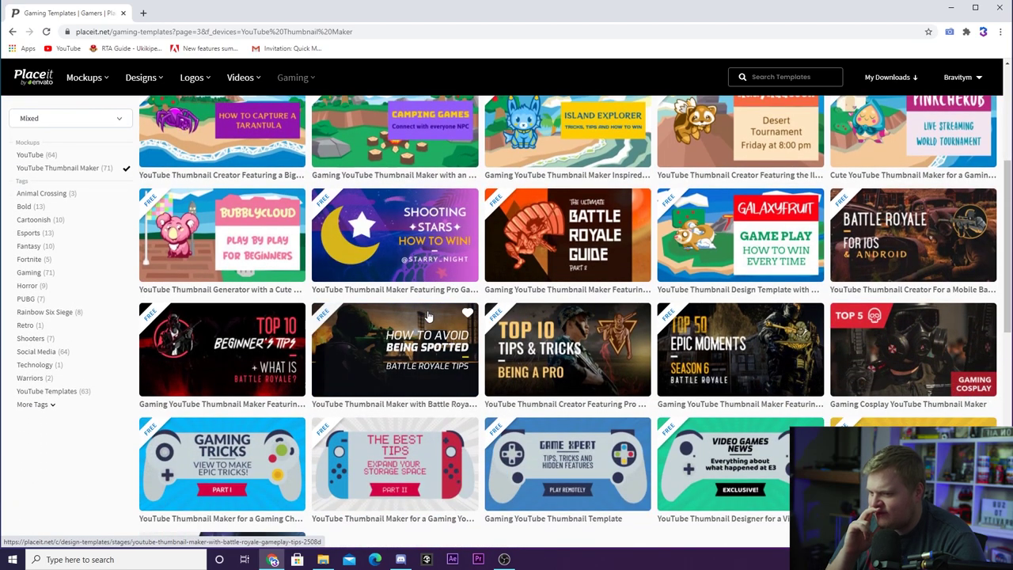
scroll(537, 394, "down", 1)
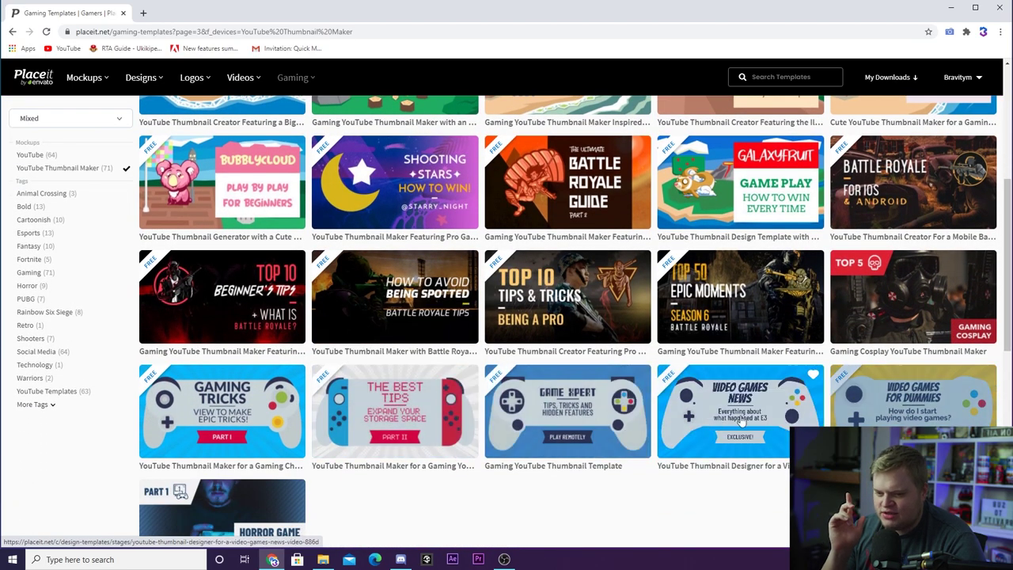
scroll(506, 384, "up", 3)
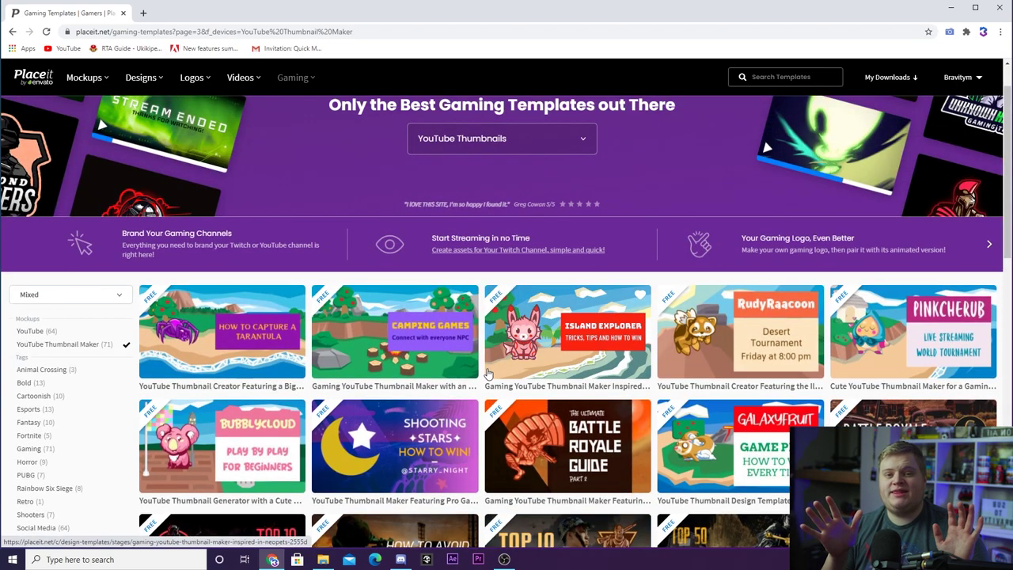
scroll(439, 349, "up", 1)
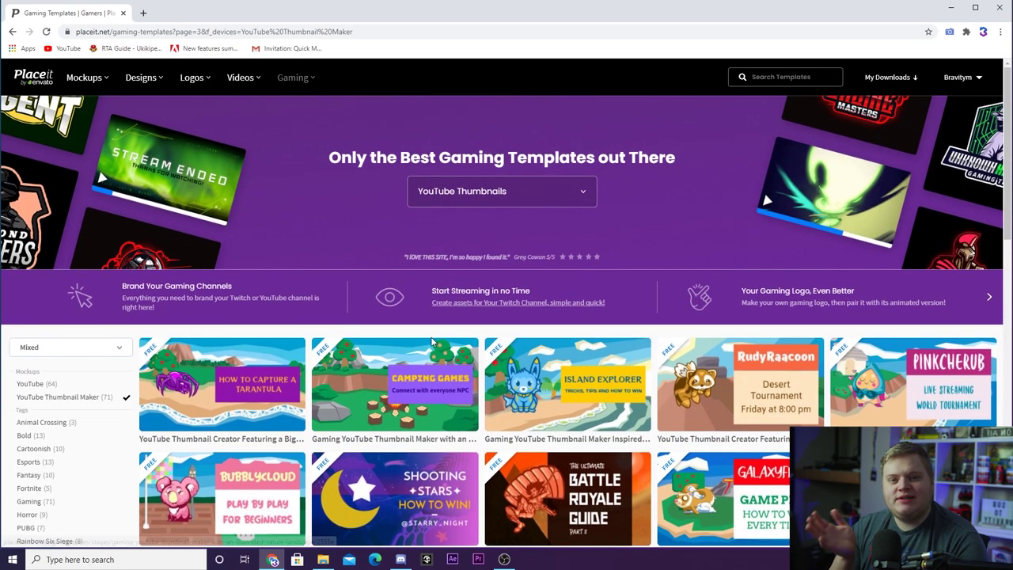
mouse_move(304, 82)
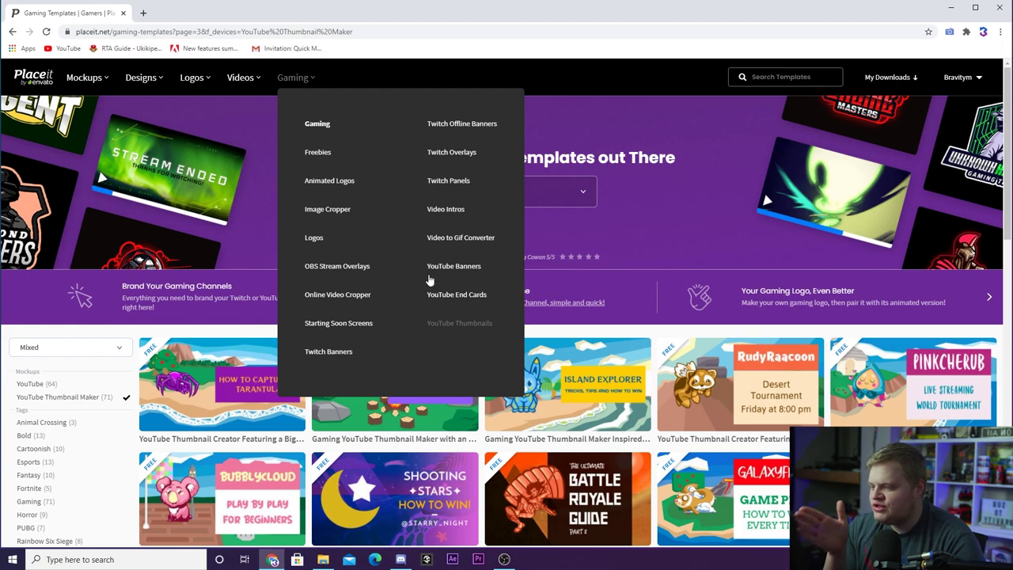